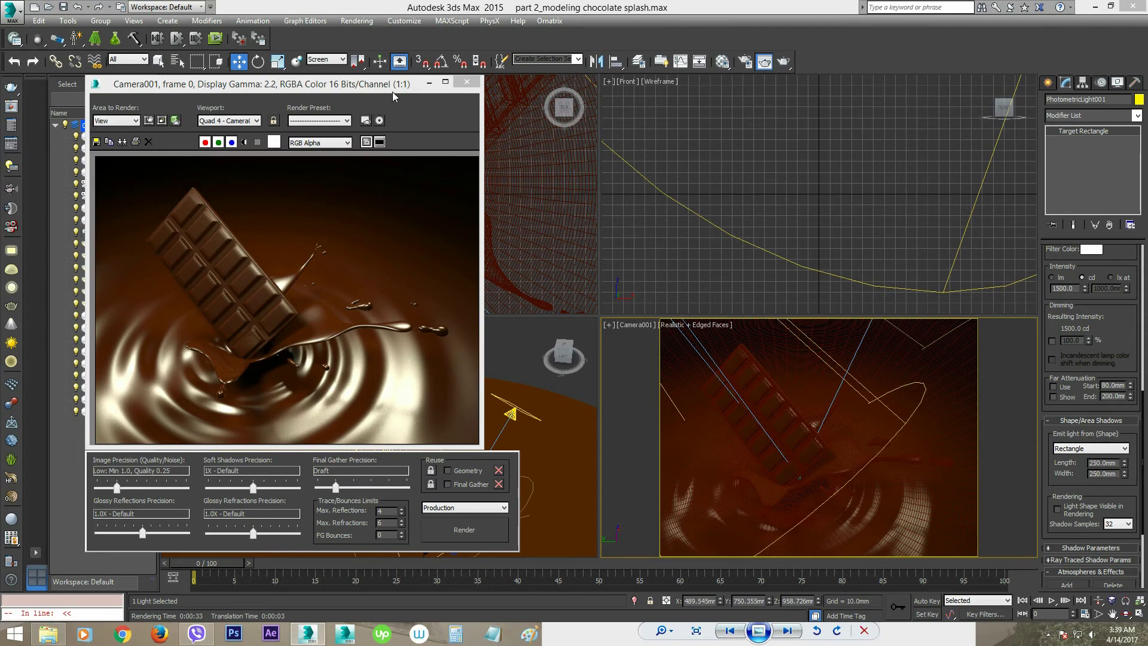
# Lock the image aspect, set output height to 1500 so width becomes 2000, and render Camera001
pyautogui.moveTo(403, 90); pyautogui.dragTo(810, 116)
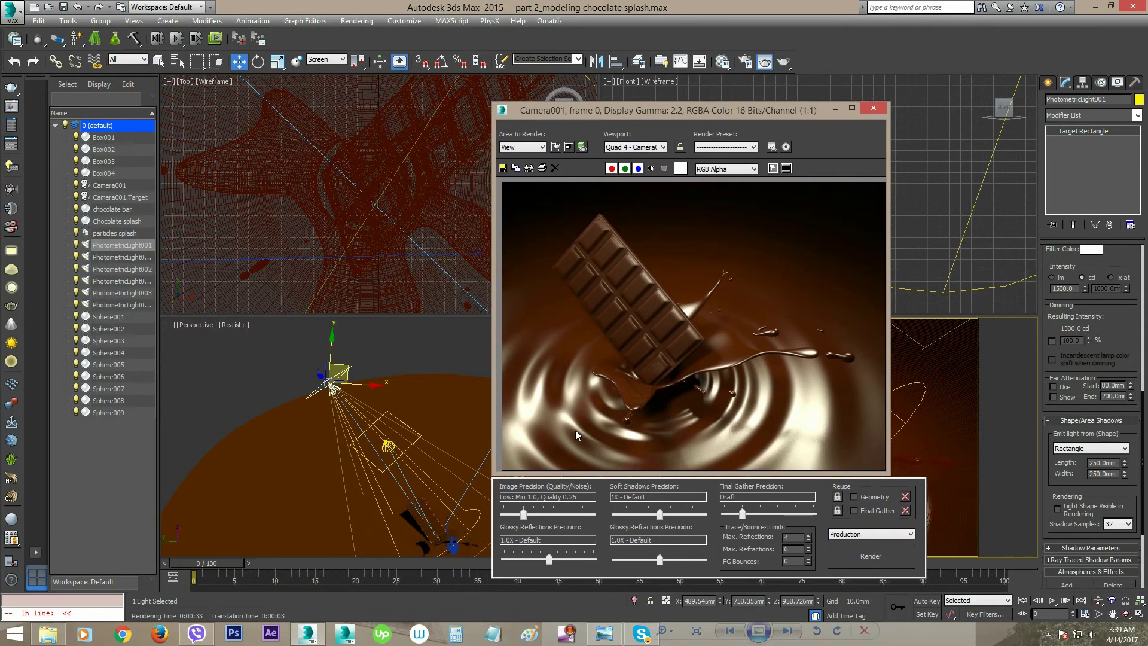
pyautogui.moveTo(785, 115); pyautogui.dragTo(404, 92)
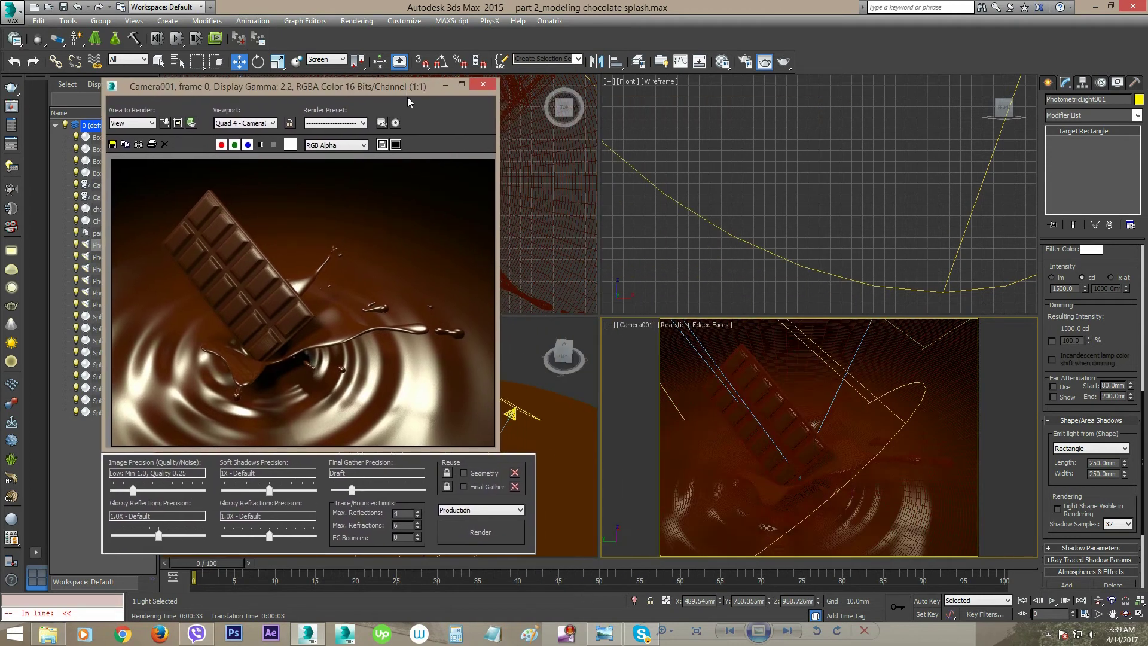
pyautogui.rightClick(768, 369)
pyautogui.click(743, 409)
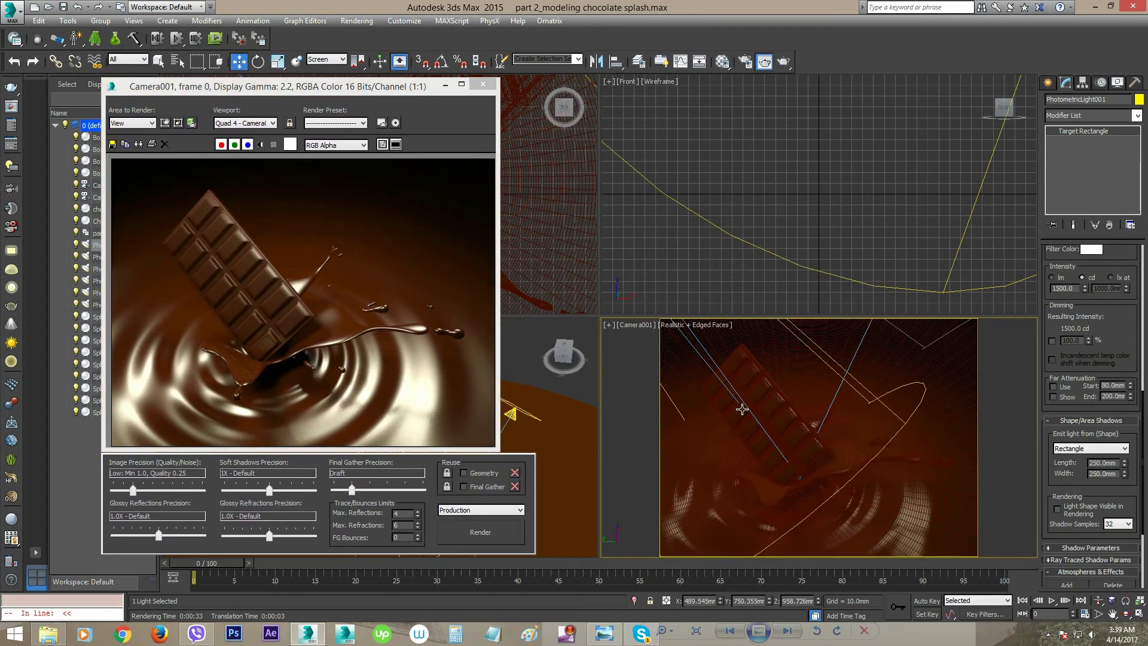
pyautogui.press('F10')
pyautogui.moveTo(591, 137); pyautogui.dragTo(735, 113)
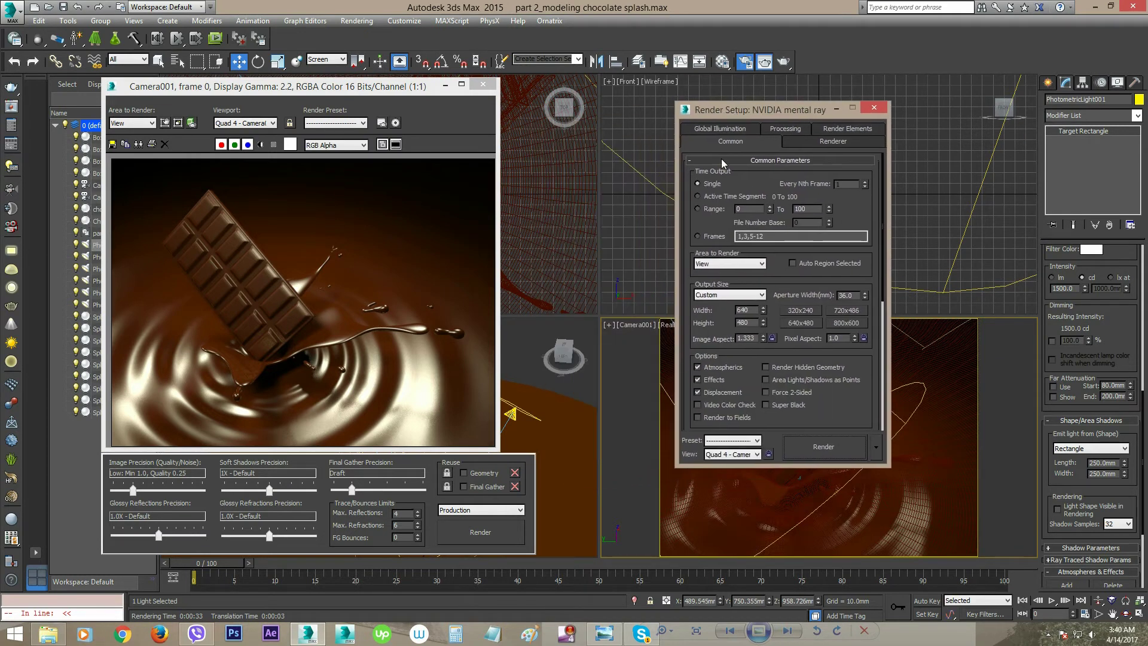
pyautogui.click(771, 338)
pyautogui.doubleClick(752, 321)
pyautogui.write('1500')
pyautogui.press('Return')
pyautogui.click(852, 450)
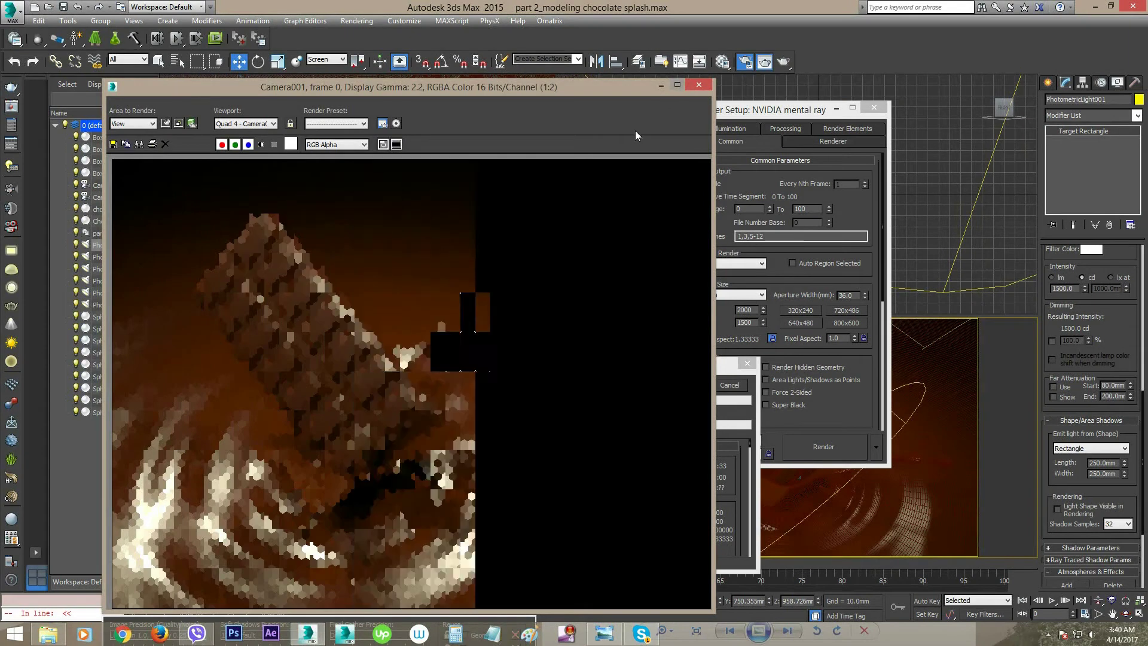
# Move the frame window and Rendering progress aside while mental ray finishes the 2000 × 1500 render
pyautogui.moveTo(591, 91); pyautogui.dragTo(516, 14)
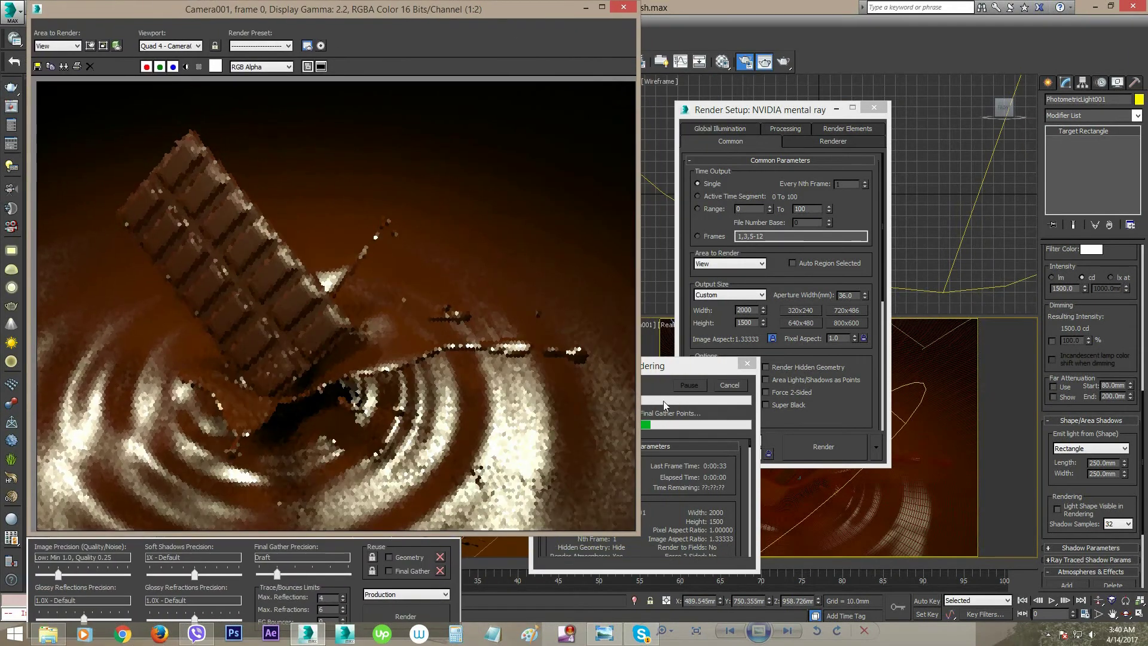
pyautogui.moveTo(671, 366); pyautogui.dragTo(839, 364)
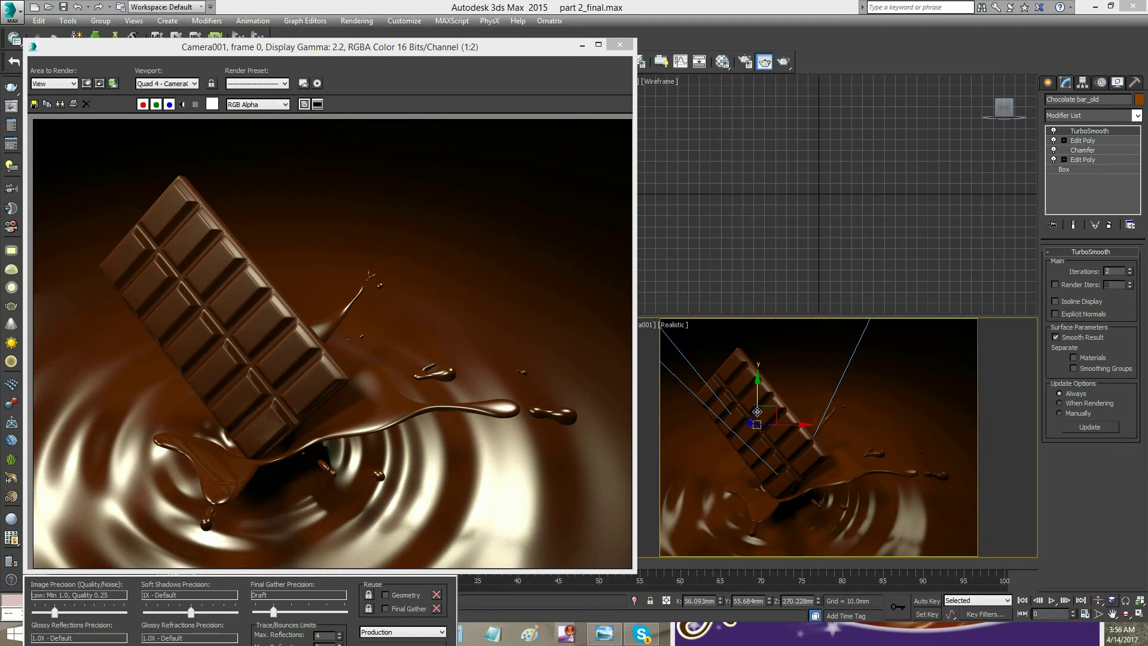
# Enter 'Cadburry chocolate_final' as the Save Image file name and open the format list
pyautogui.moveTo(470, 54); pyautogui.dragTo(532, 49)
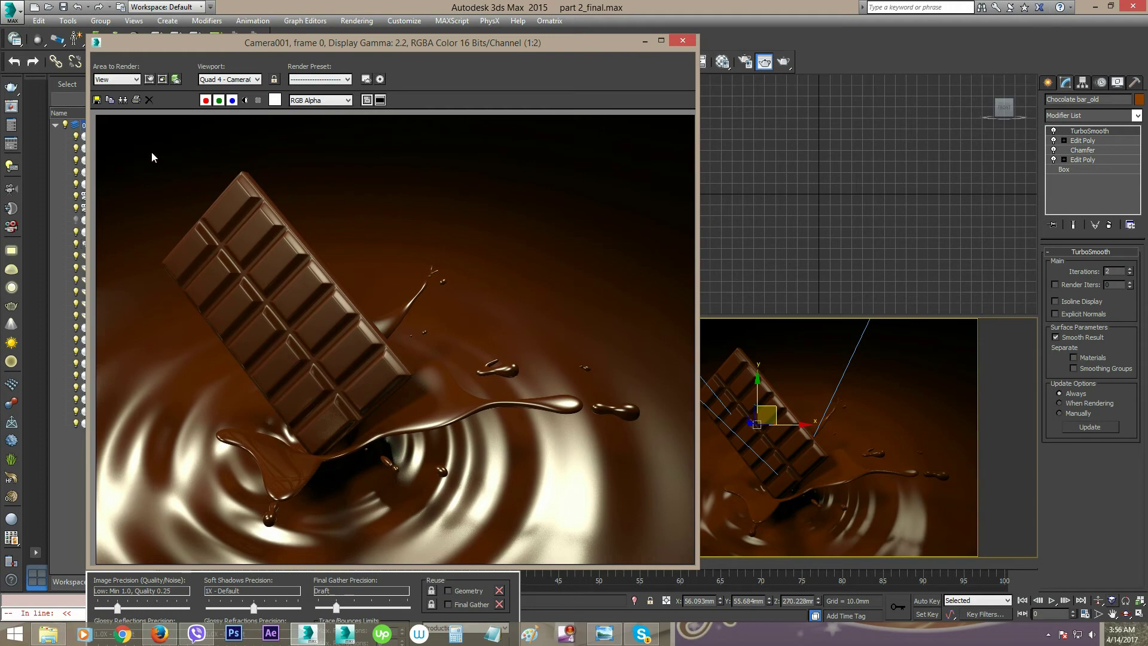
pyautogui.click(103, 100)
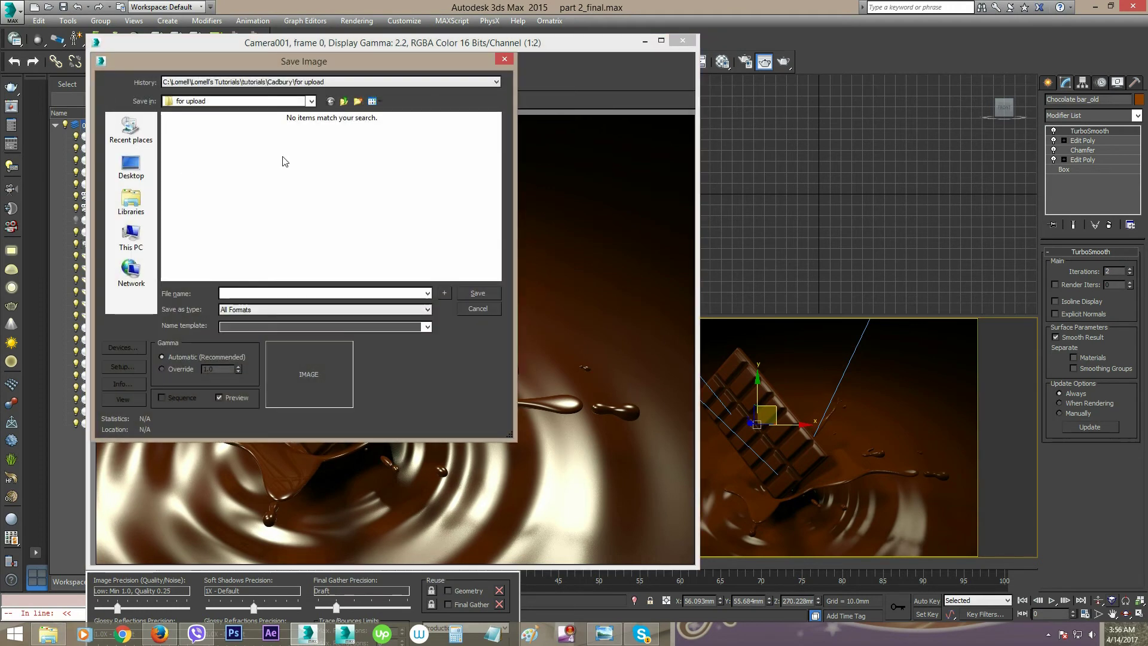
pyautogui.click(277, 293)
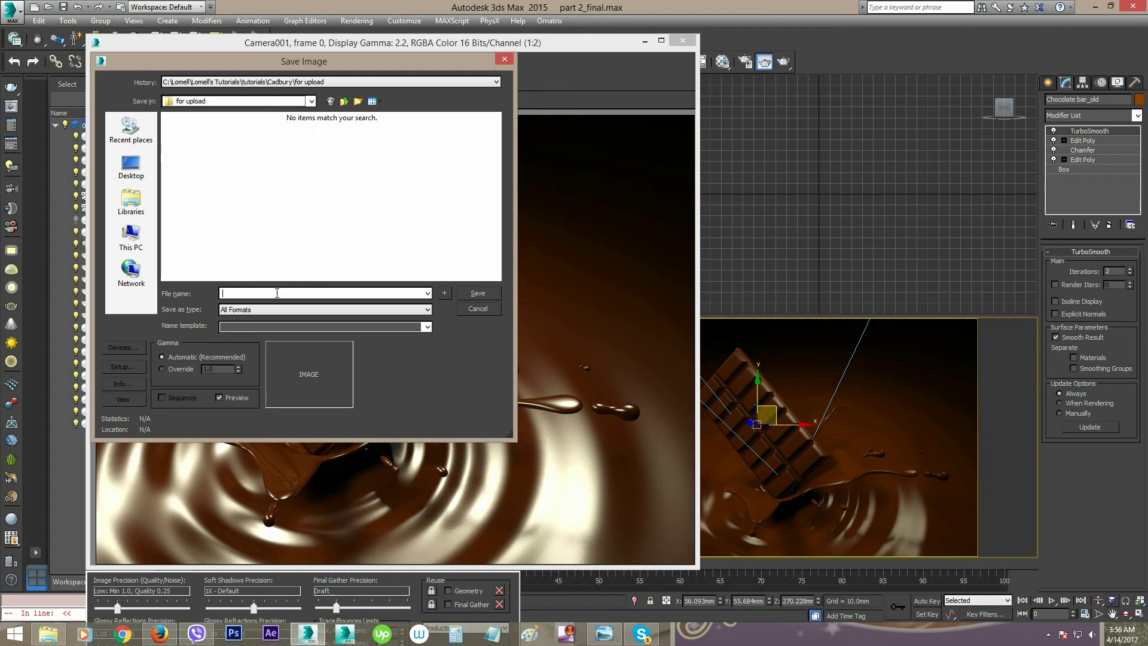
pyautogui.write('Cadburry chocolate_final')
pyautogui.click(267, 310)
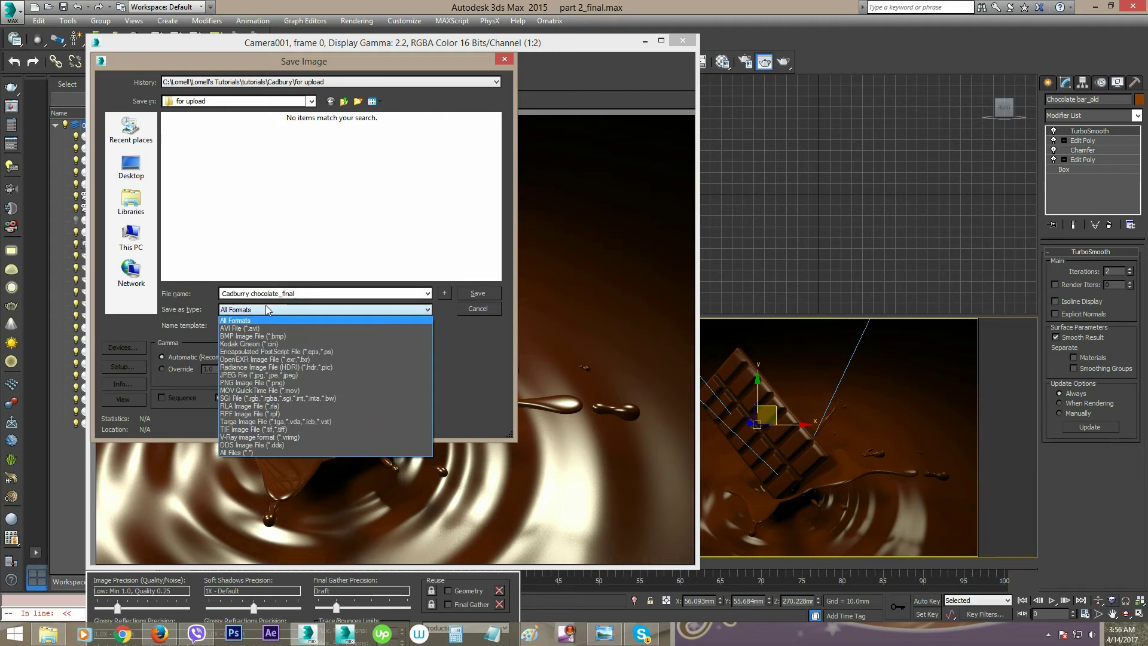
# Save the render as a TIF image with 8-bit colour and alpha channel stored
pyautogui.click(240, 430)
pyautogui.click(480, 295)
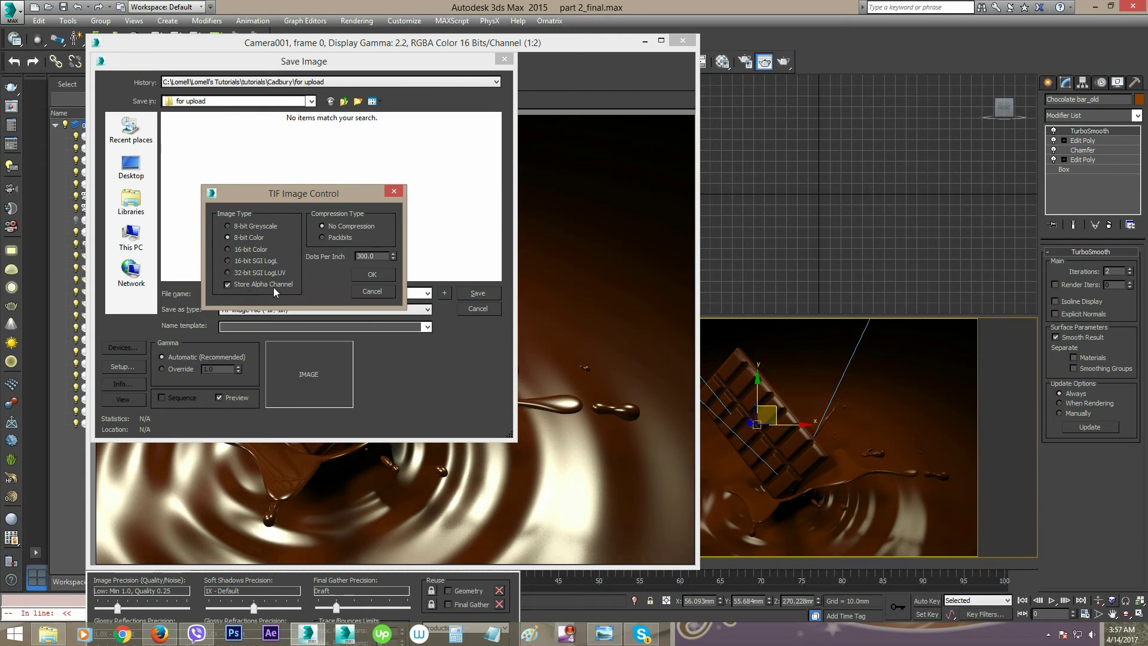
pyautogui.click(372, 274)
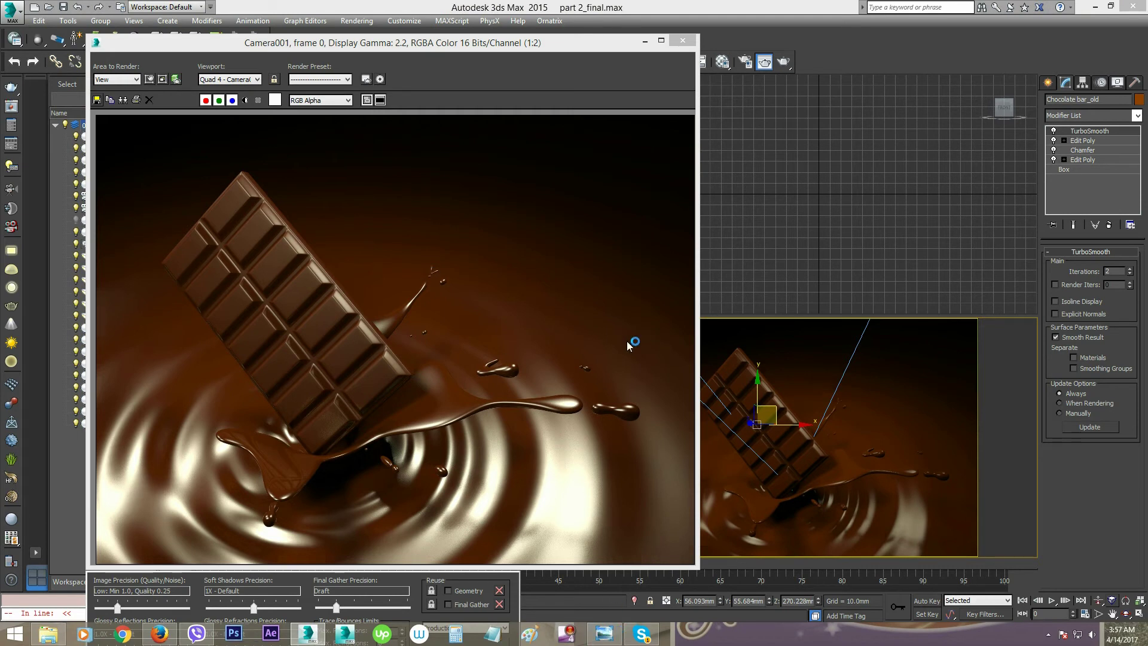
# In Photoshop, open Cadburry chocolate_final.tif from the Cadbury > for upload folder
pyautogui.click(604, 634)
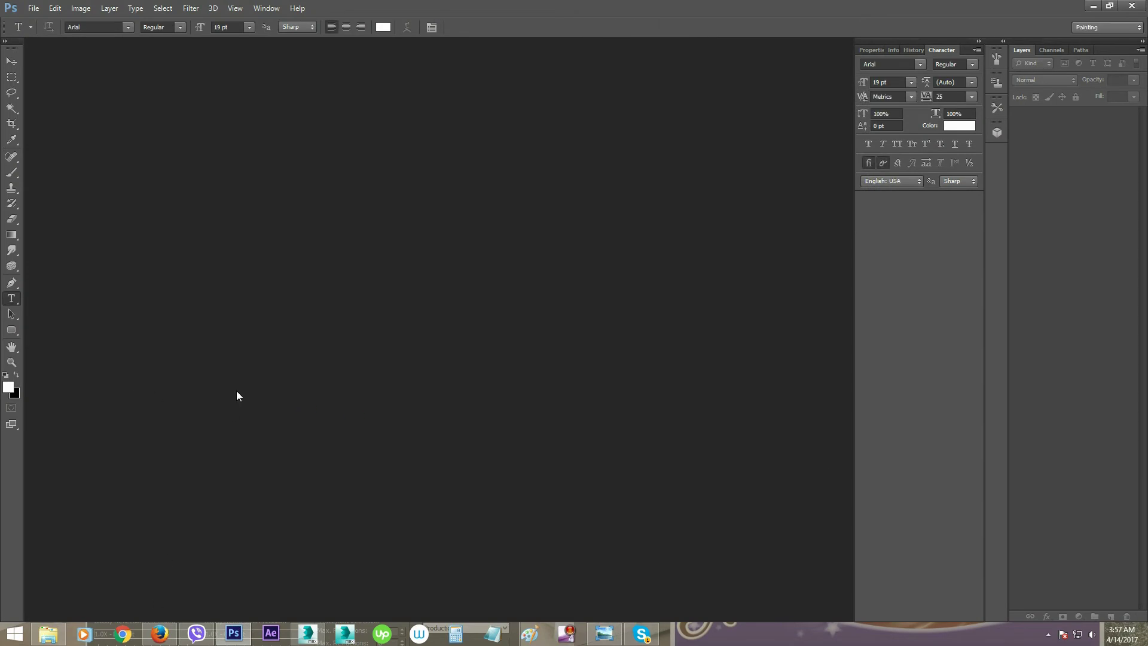
pyautogui.doubleClick(236, 390)
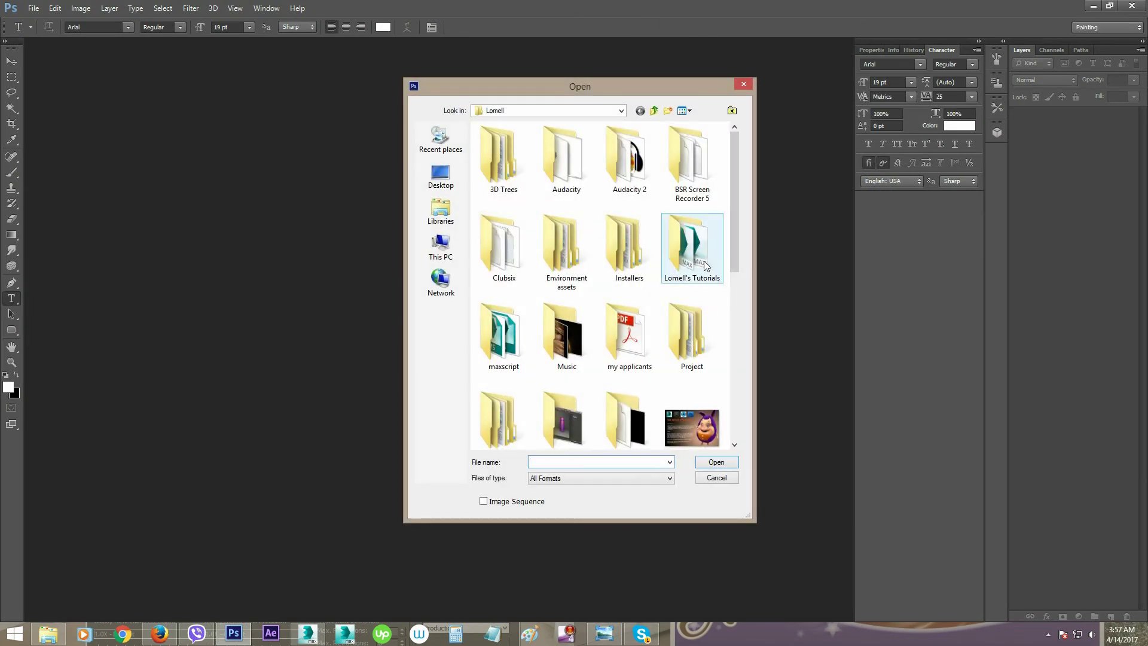
pyautogui.doubleClick(706, 265)
pyautogui.click(514, 177)
pyautogui.doubleClick(514, 176)
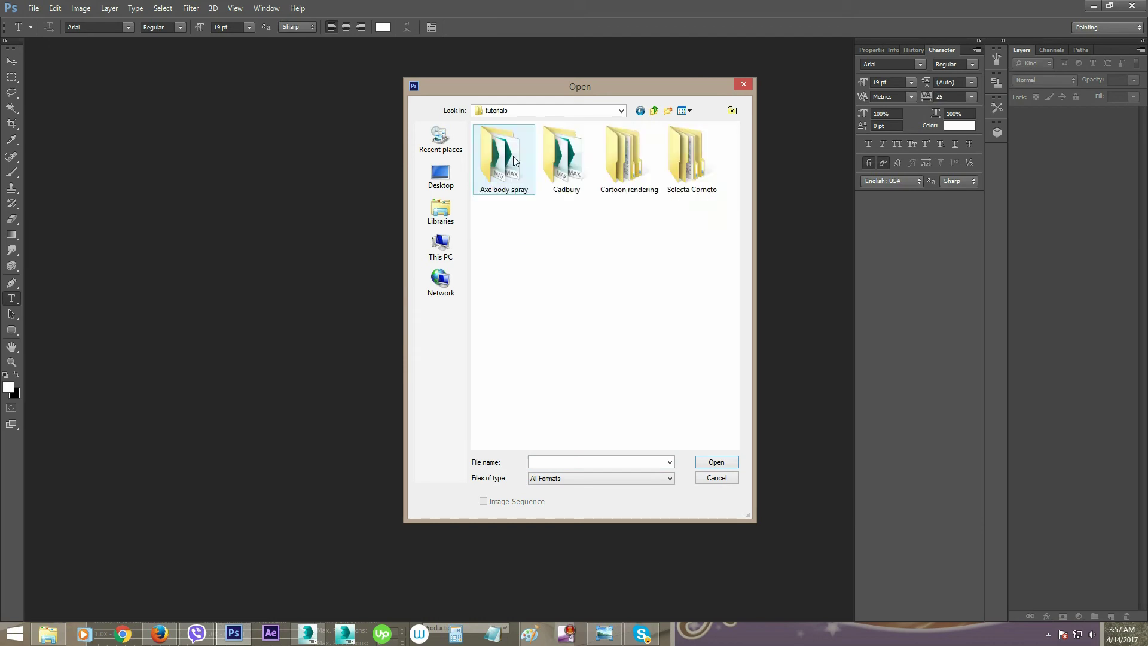
pyautogui.doubleClick(566, 157)
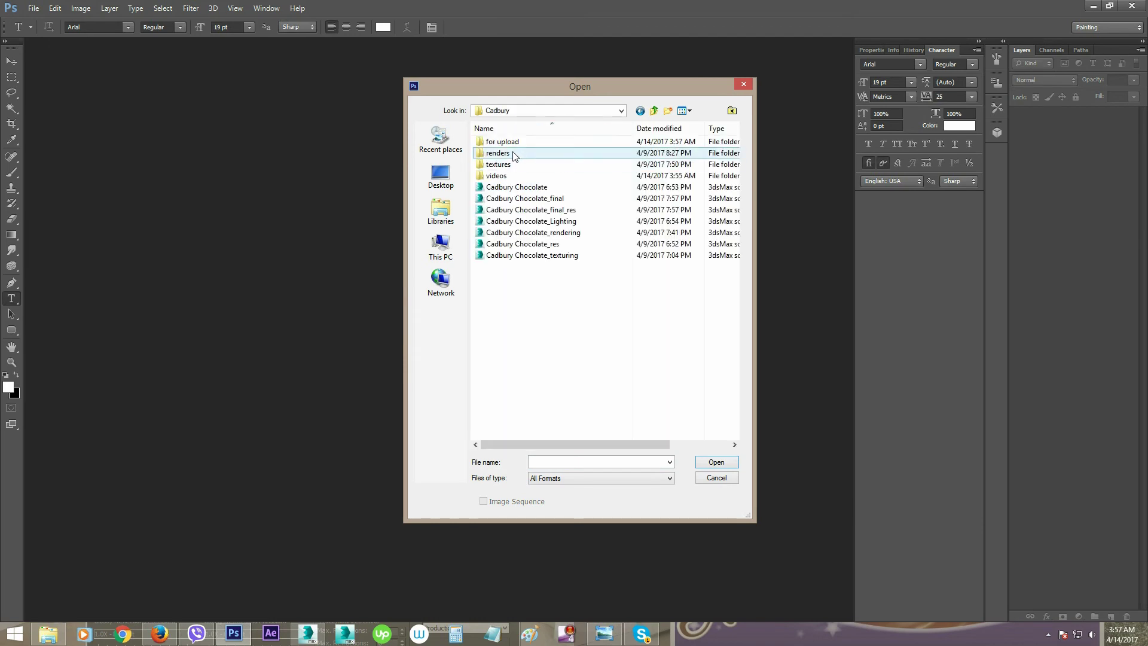
pyautogui.doubleClick(506, 157)
pyautogui.press('BackSpace')
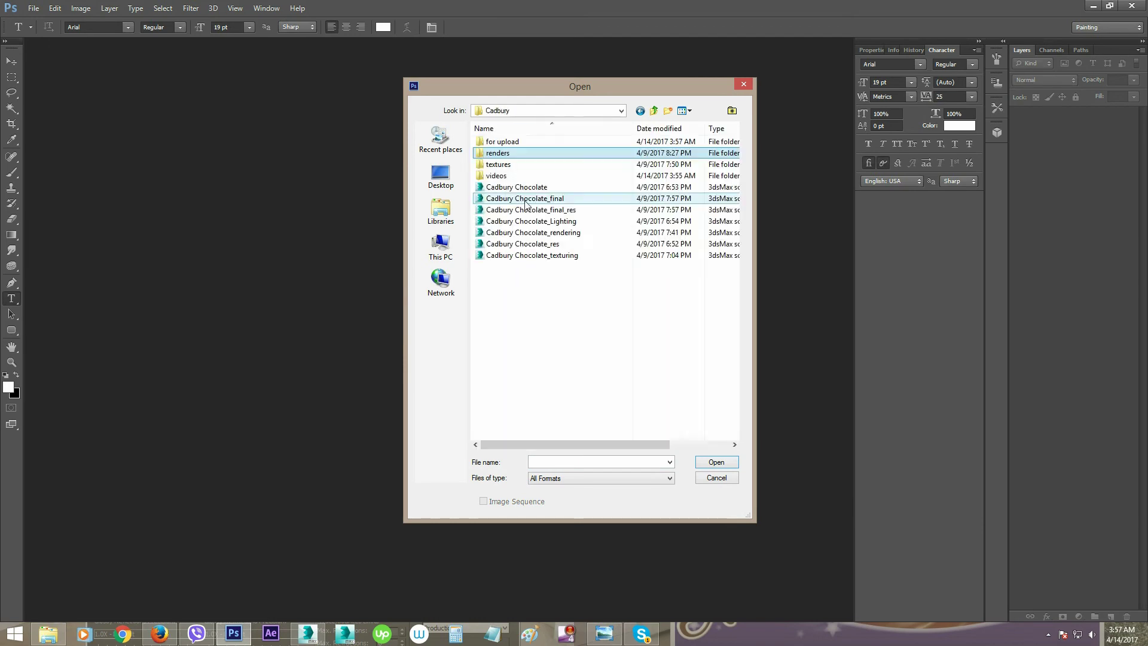
pyautogui.click(507, 142)
pyautogui.doubleClick(507, 143)
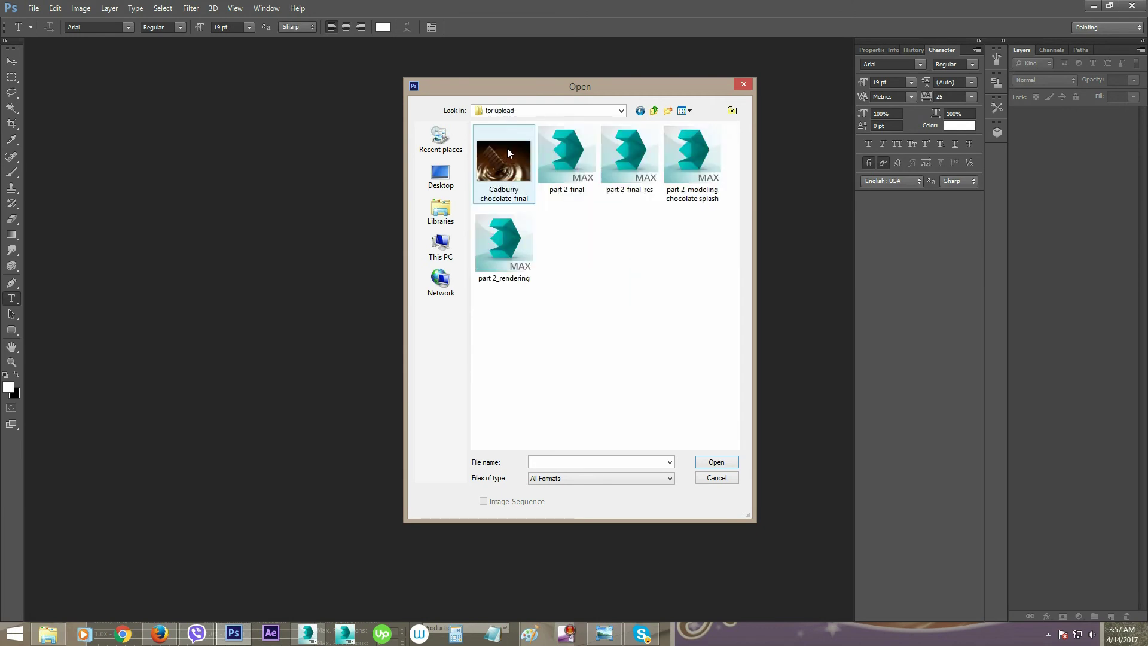
pyautogui.doubleClick(504, 160)
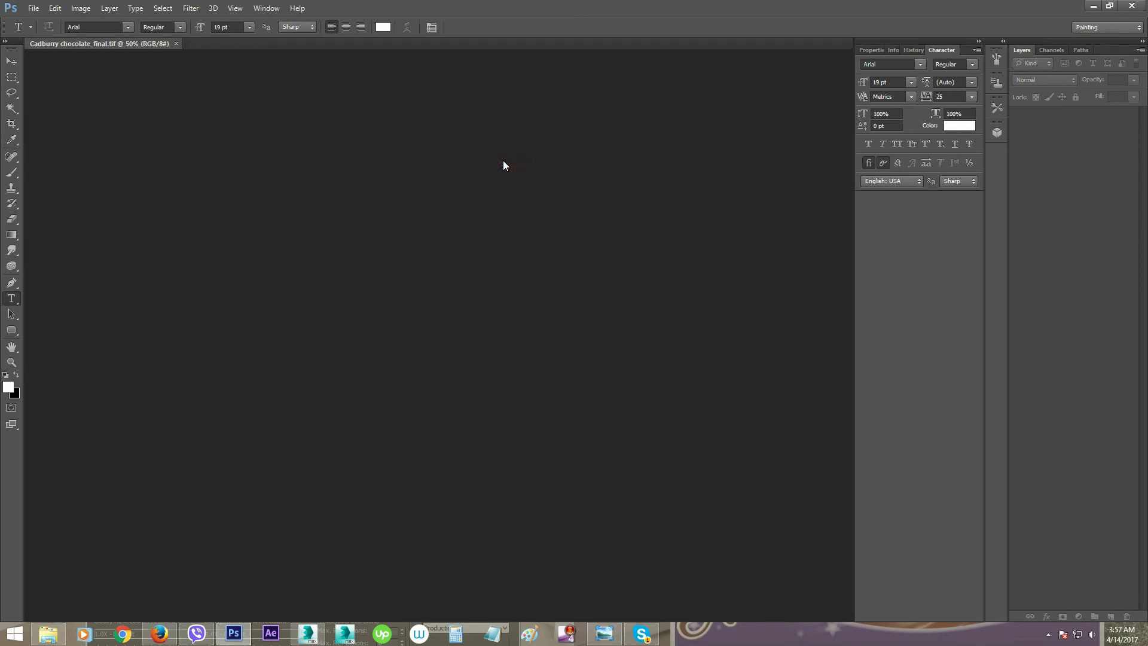
# Preview and close the two Cadbury JPG ads, then open Cadbury chocolate.tif from renders
pyautogui.hotkey('ctrl', 'o')
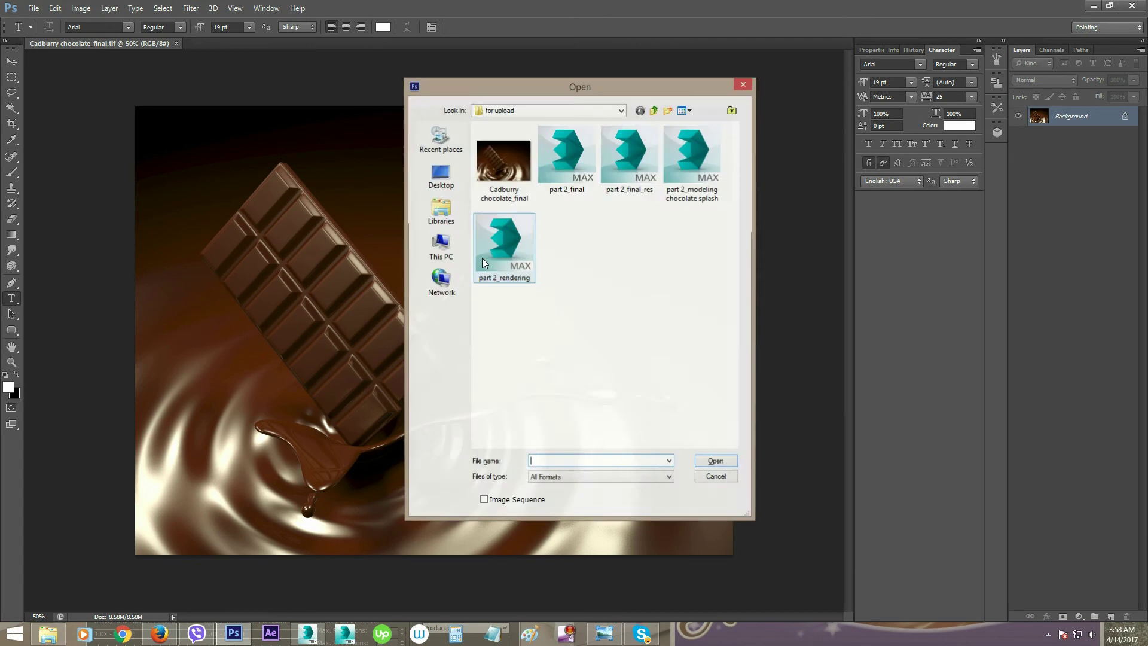
pyautogui.click(655, 111)
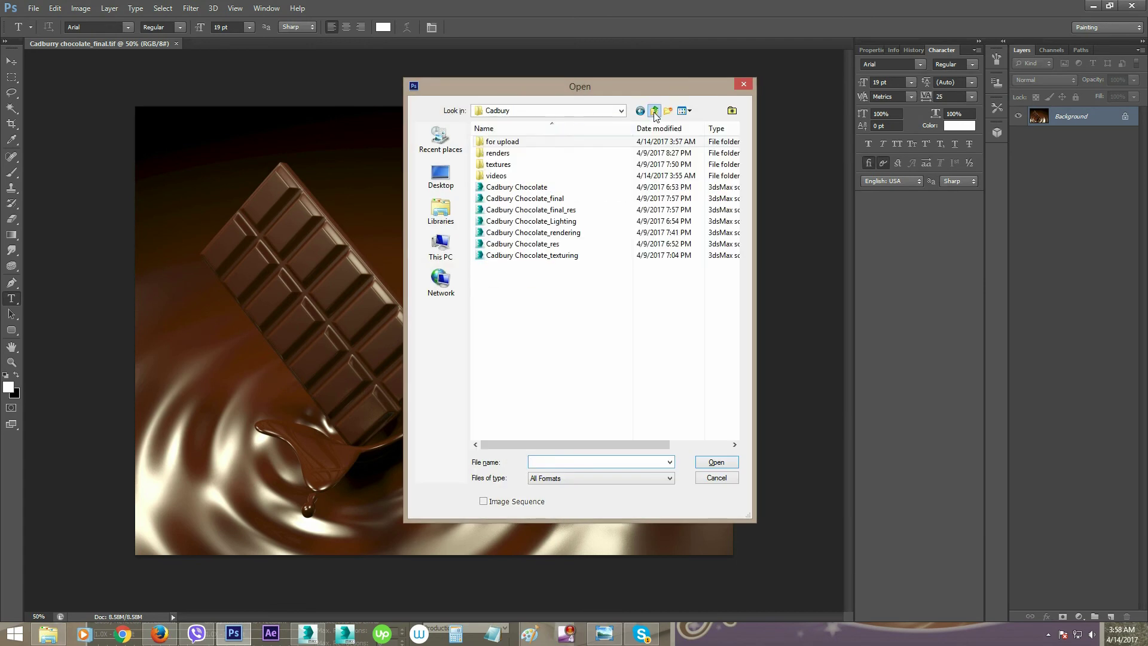
pyautogui.doubleClick(516, 154)
pyautogui.click(682, 173)
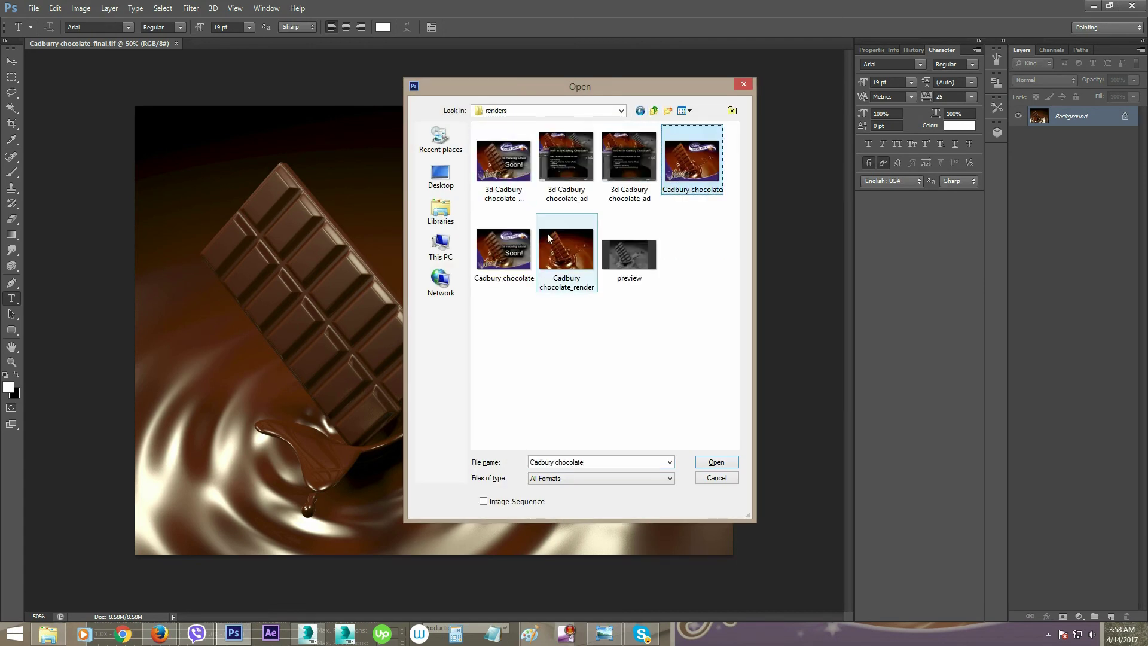
pyautogui.doubleClick(693, 161)
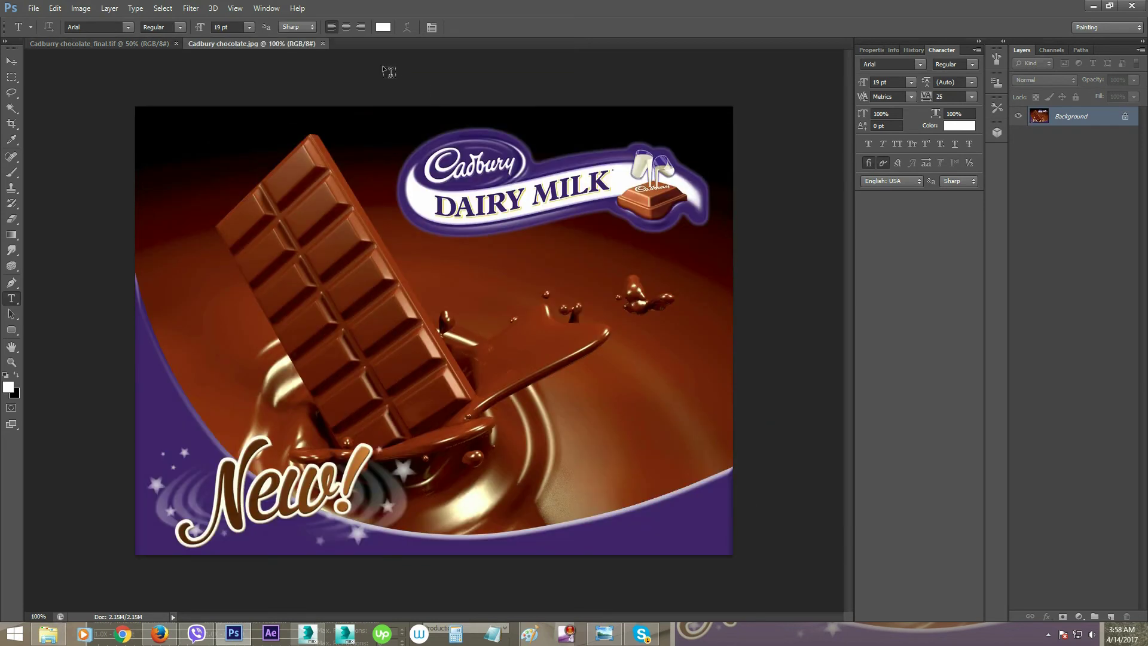
pyautogui.click(323, 44)
pyautogui.hotkey('ctrl', 'o')
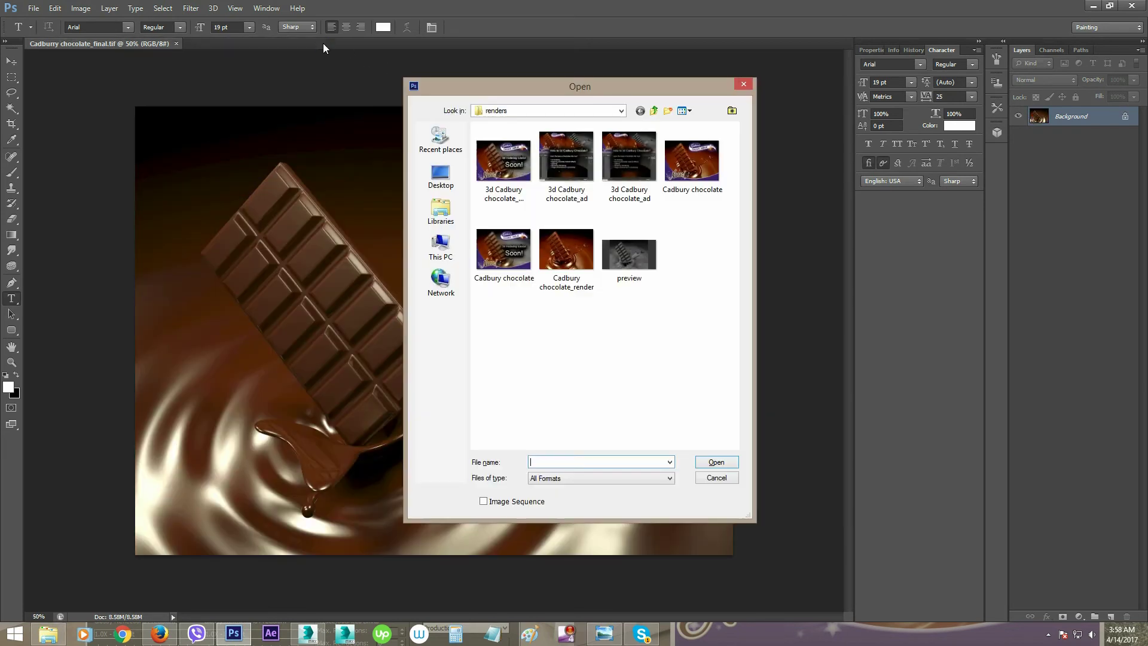
pyautogui.doubleClick(519, 156)
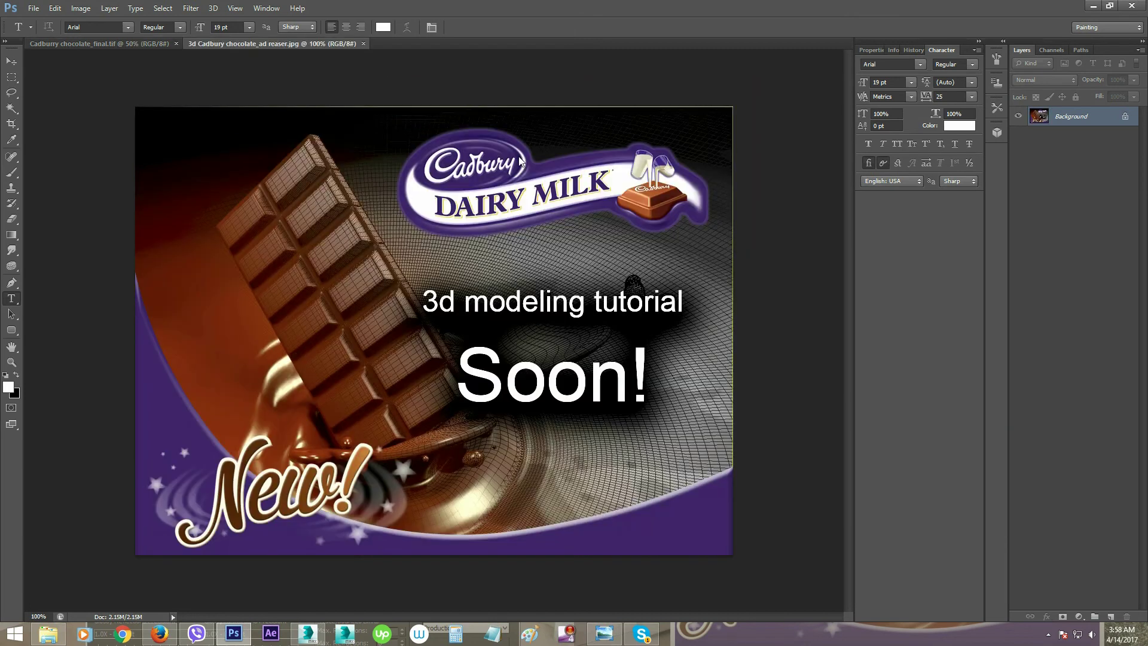
pyautogui.click(363, 43)
pyautogui.hotkey('ctrl', 'o')
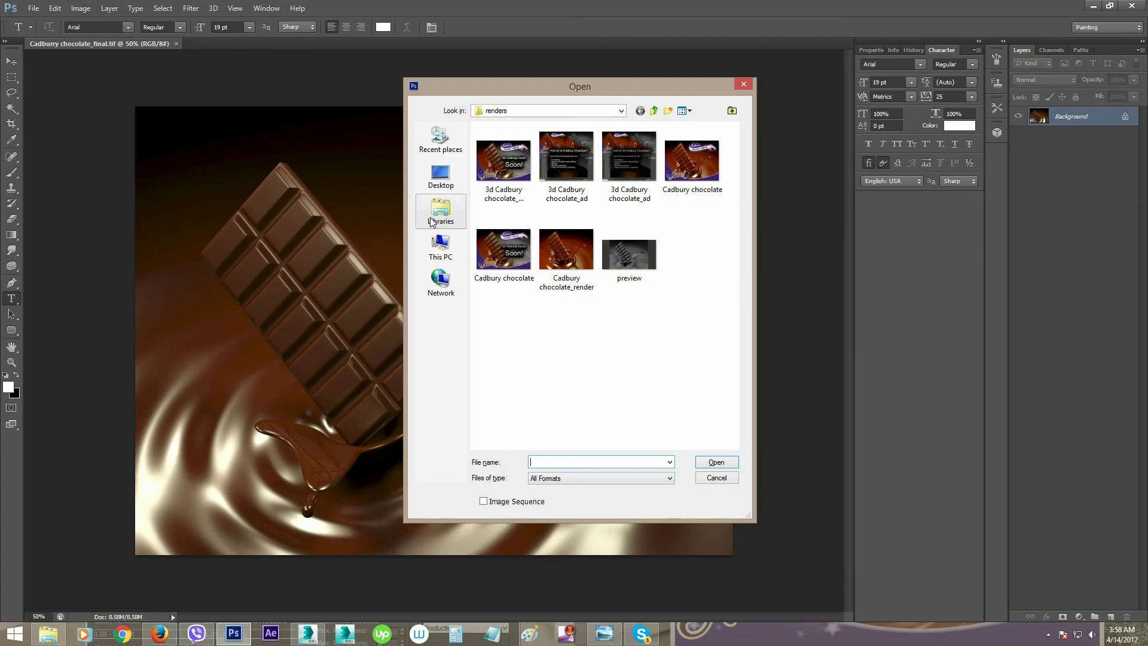
pyautogui.click(506, 257)
pyautogui.doubleClick(507, 260)
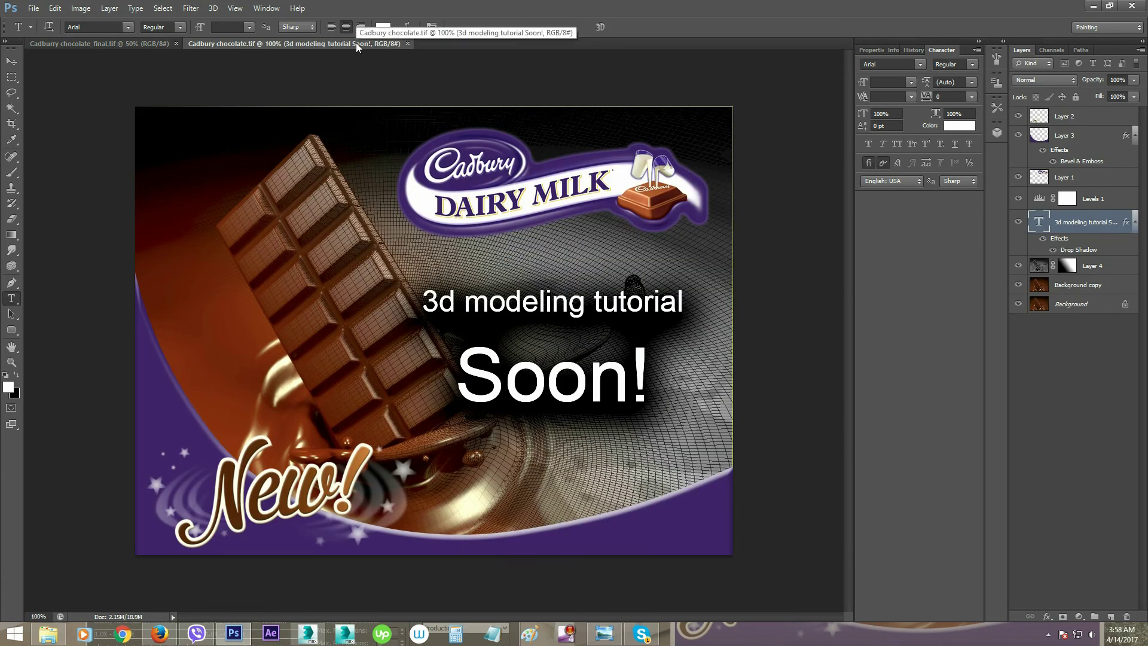
# Float the Cadbury chocolate.tif composite and check its 1000 × 750 image size
pyautogui.moveTo(289, 44); pyautogui.dragTo(512, 253)
pyautogui.rightClick(511, 253)
pyautogui.click(536, 261)
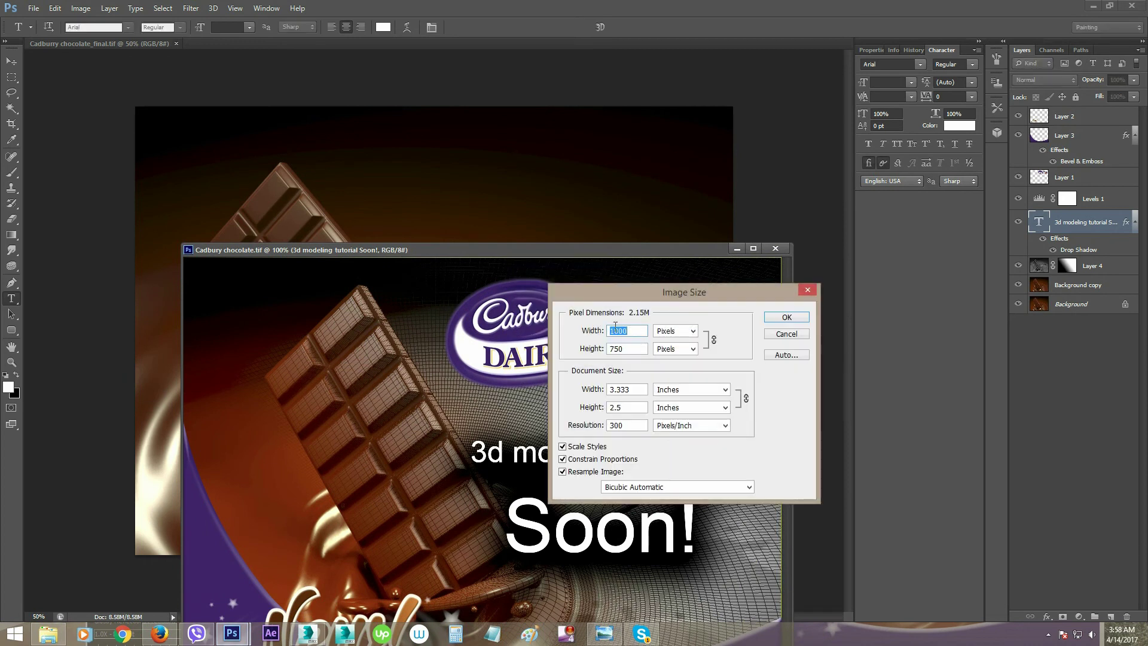
pyautogui.click(778, 335)
pyautogui.moveTo(613, 252); pyautogui.dragTo(858, 236)
# Resize Cadburry chocolate_final to 1000 px wide to match the composite
pyautogui.moveTo(129, 44); pyautogui.dragTo(262, 159)
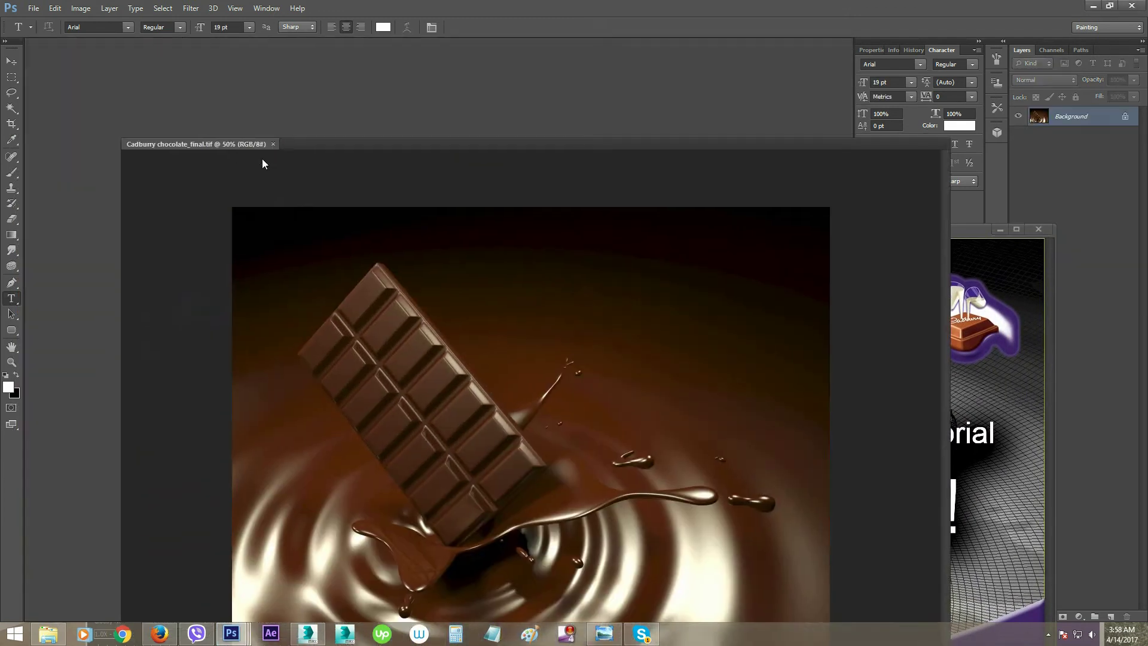
pyautogui.moveTo(420, 147); pyautogui.dragTo(376, 130)
pyautogui.rightClick(378, 130)
pyautogui.click(407, 149)
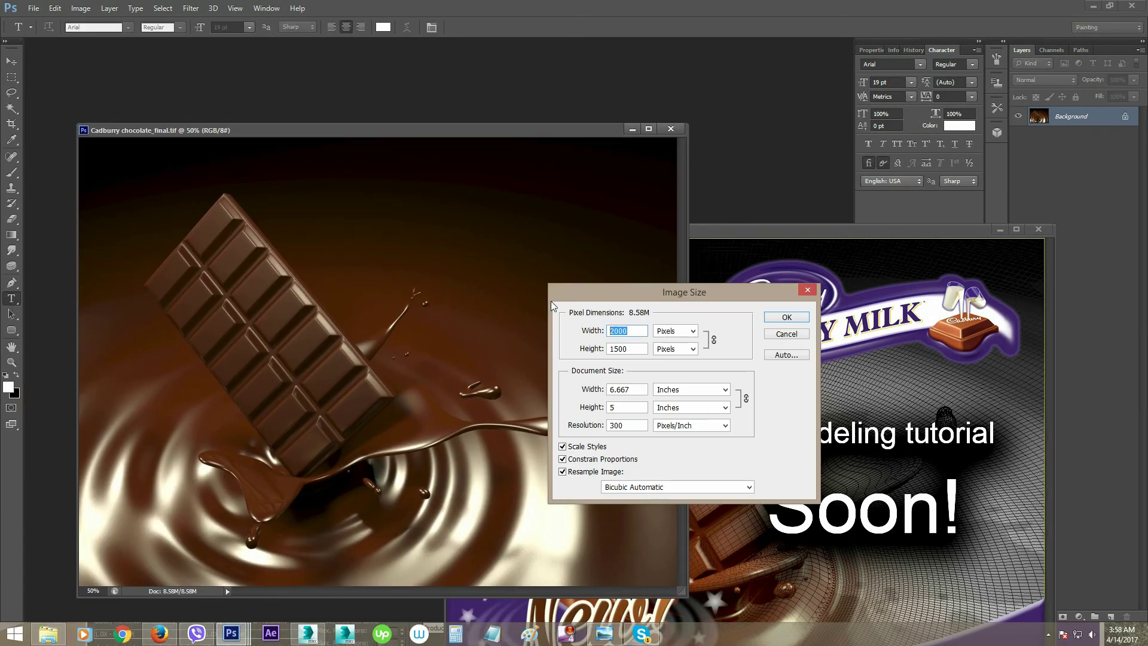
pyautogui.write('1000')
pyautogui.press('Return')
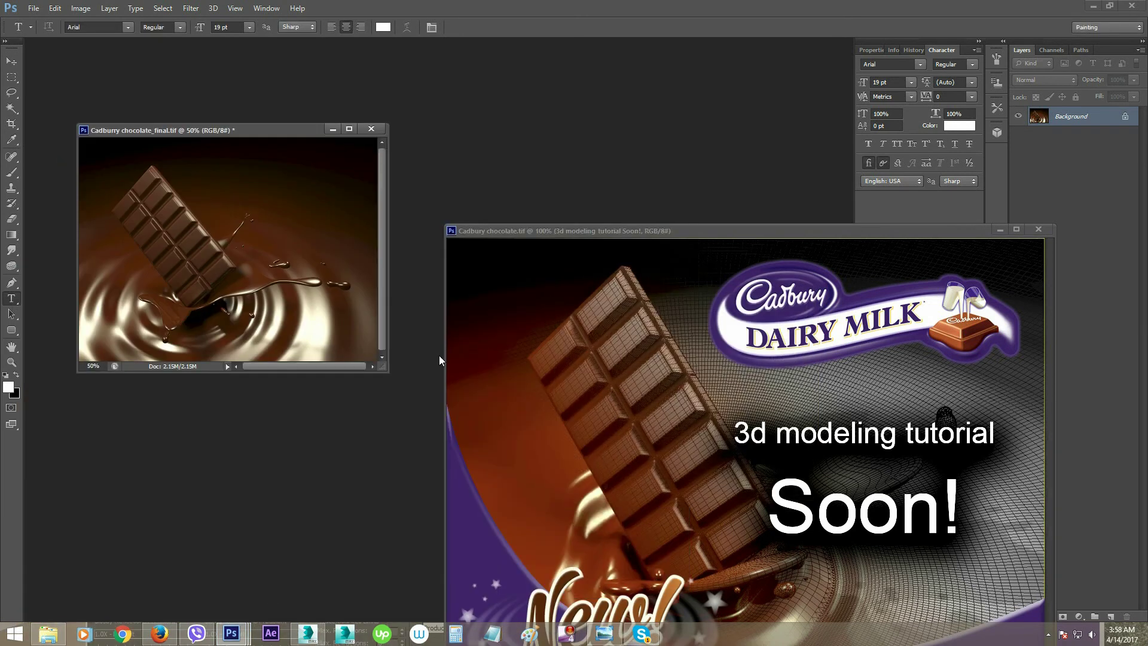
# Copy the New! swoosh Layers 2 and 3 from the composite into the final image
pyautogui.click(766, 230)
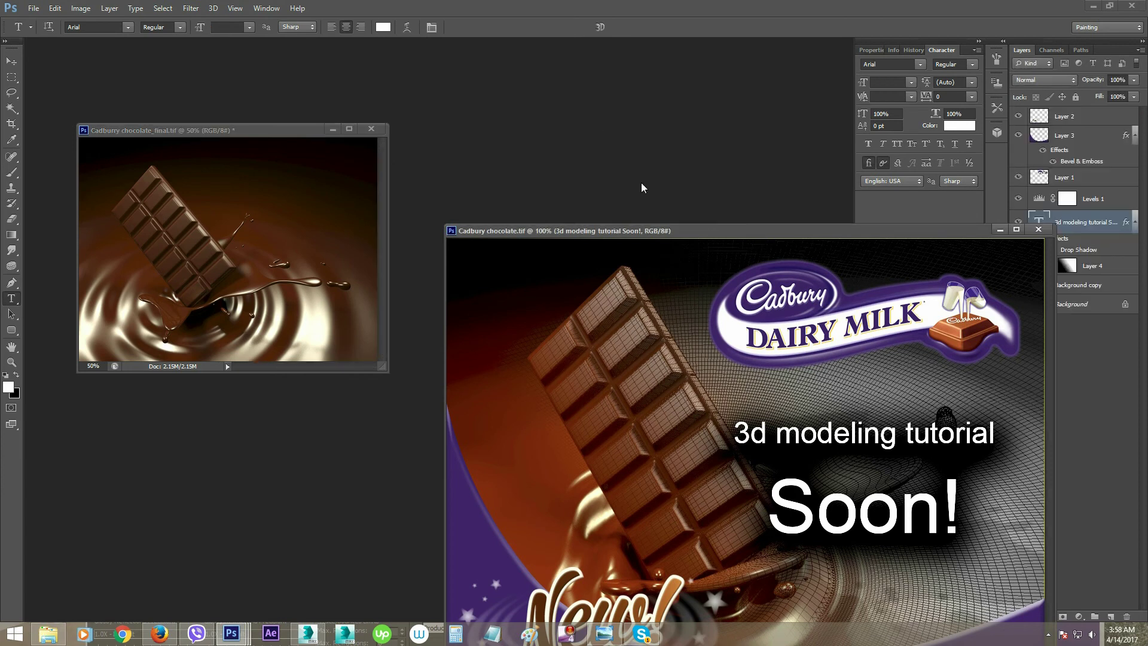
pyautogui.moveTo(690, 227); pyautogui.dragTo(524, 105)
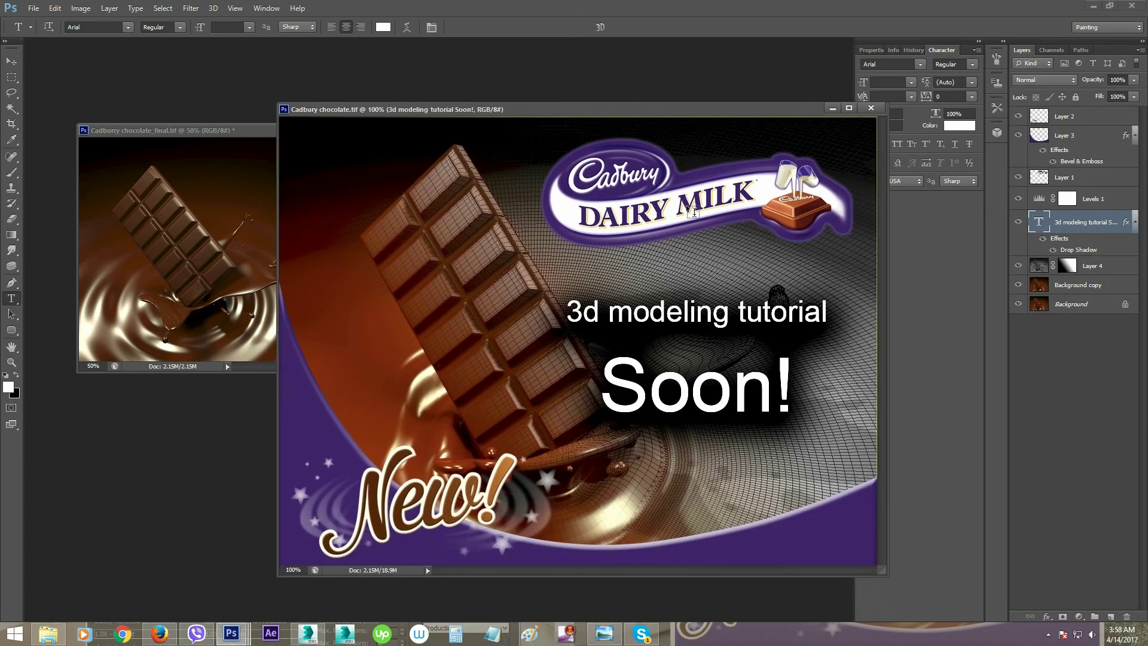
pyautogui.click(1081, 143)
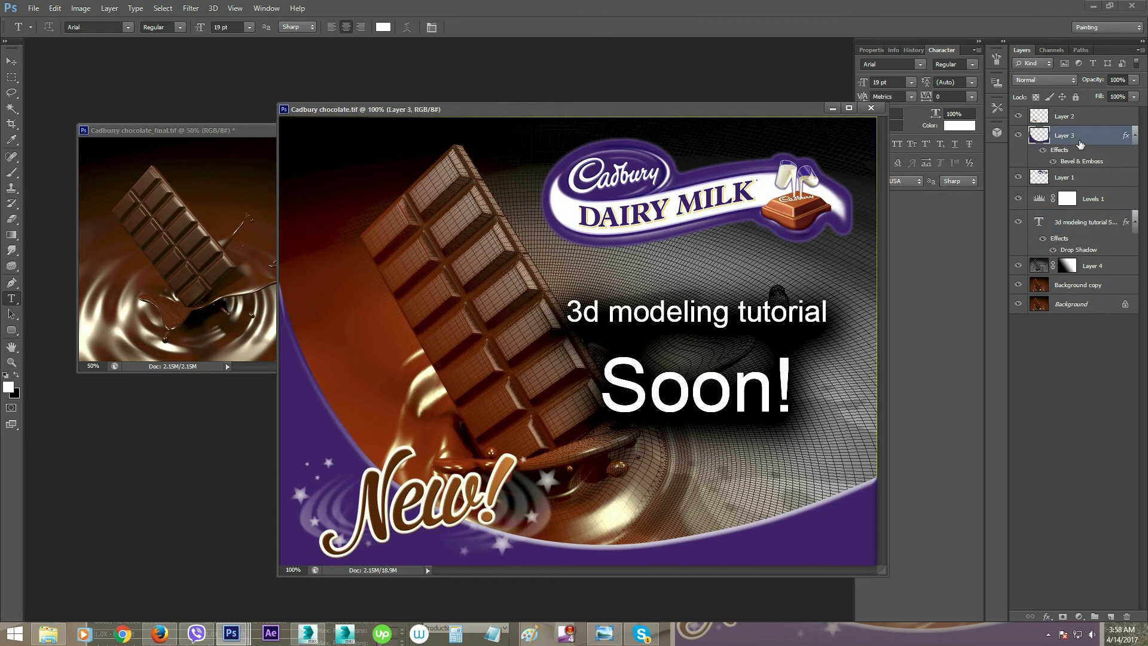
pyautogui.click(1025, 139)
pyautogui.click(1025, 139)
pyautogui.click(1023, 116)
pyautogui.click(1019, 116)
pyautogui.keyDown('shift'); pyautogui.click(1082, 118); pyautogui.keyUp('shift')
pyautogui.moveTo(1100, 133); pyautogui.dragTo(240, 269)
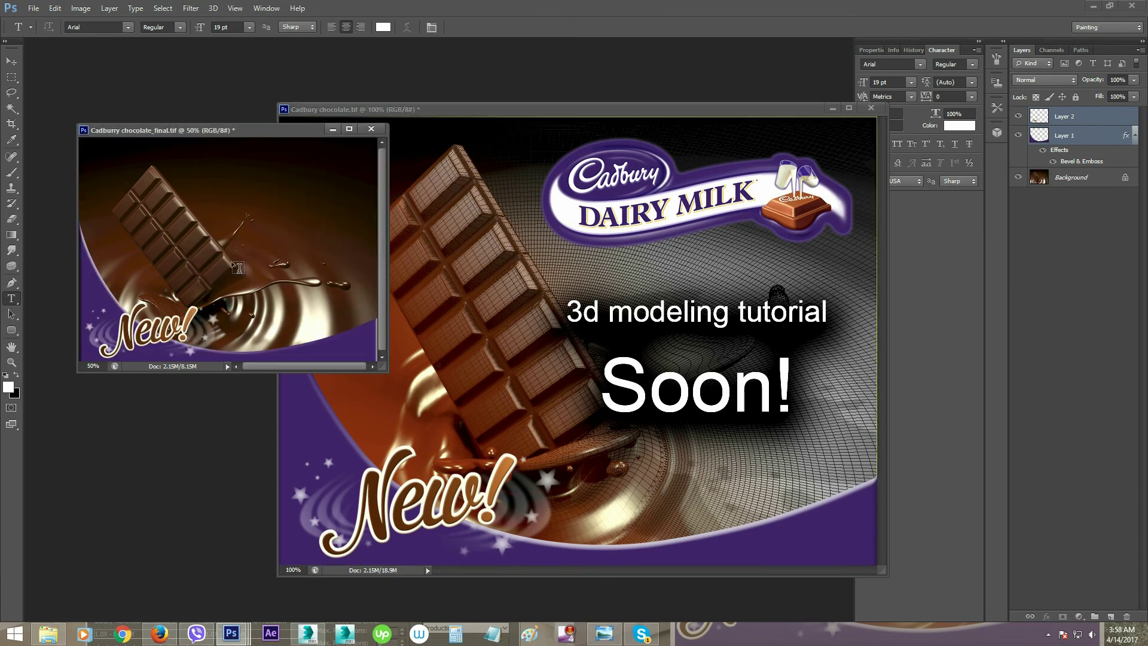
# Copy the Dairy Milk logo Layer 1 into the final image and switch to the Move tool
pyautogui.click(778, 124)
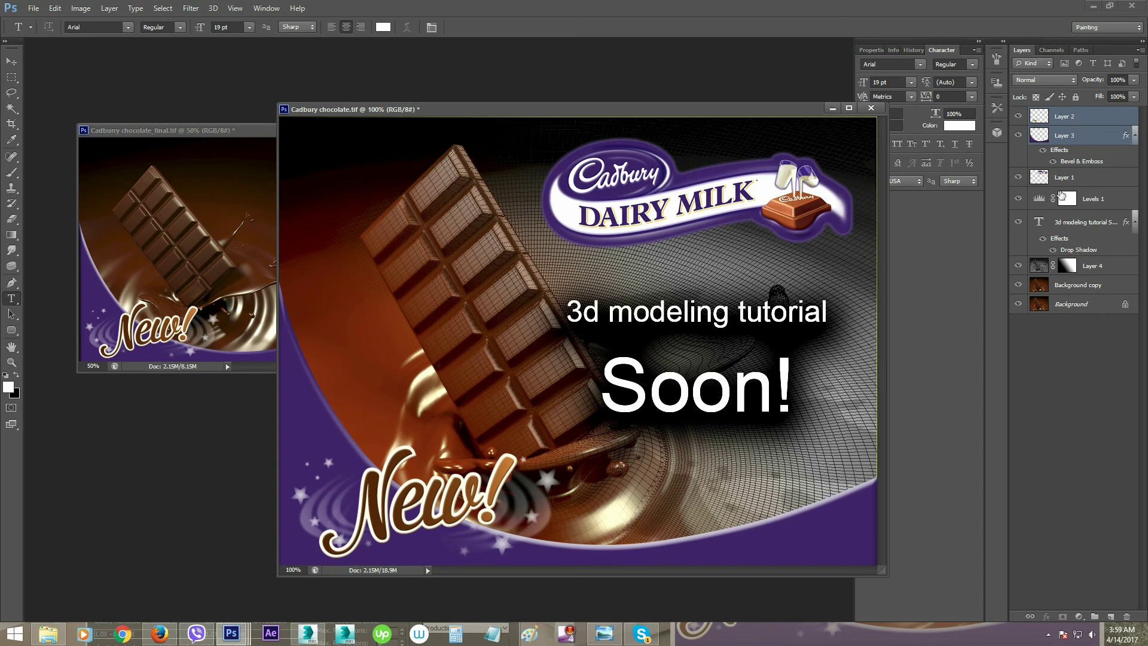
pyautogui.moveTo(1073, 178); pyautogui.dragTo(197, 216)
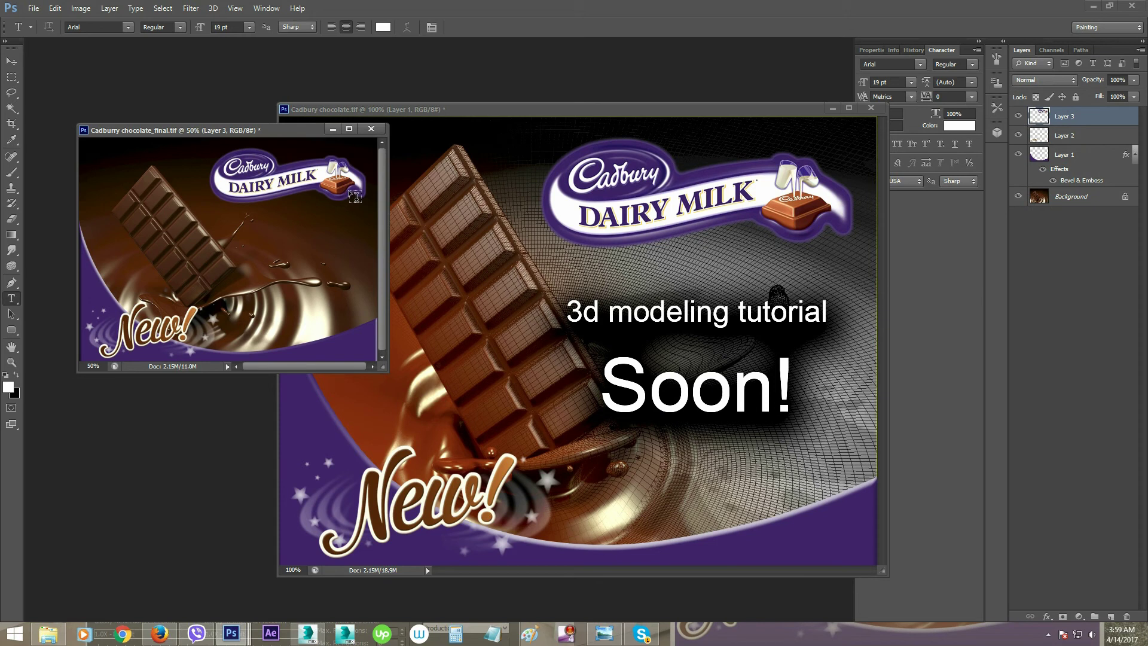
pyautogui.press('v')
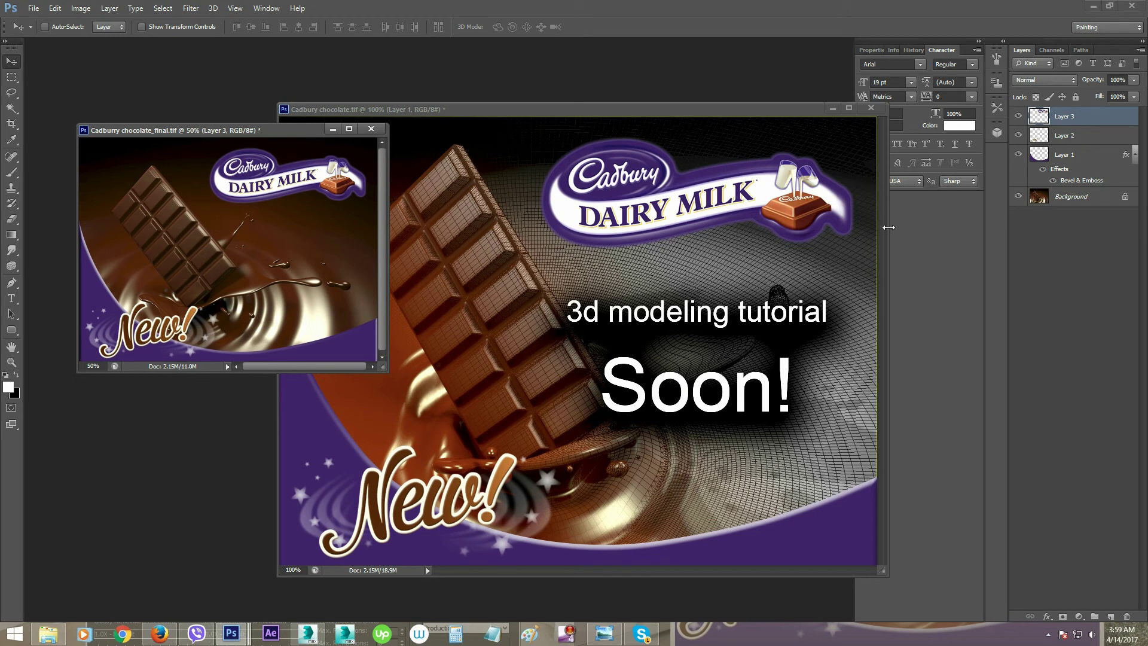
# Add a Levels adjustment layer above the final image's Background
pyautogui.click(1069, 198)
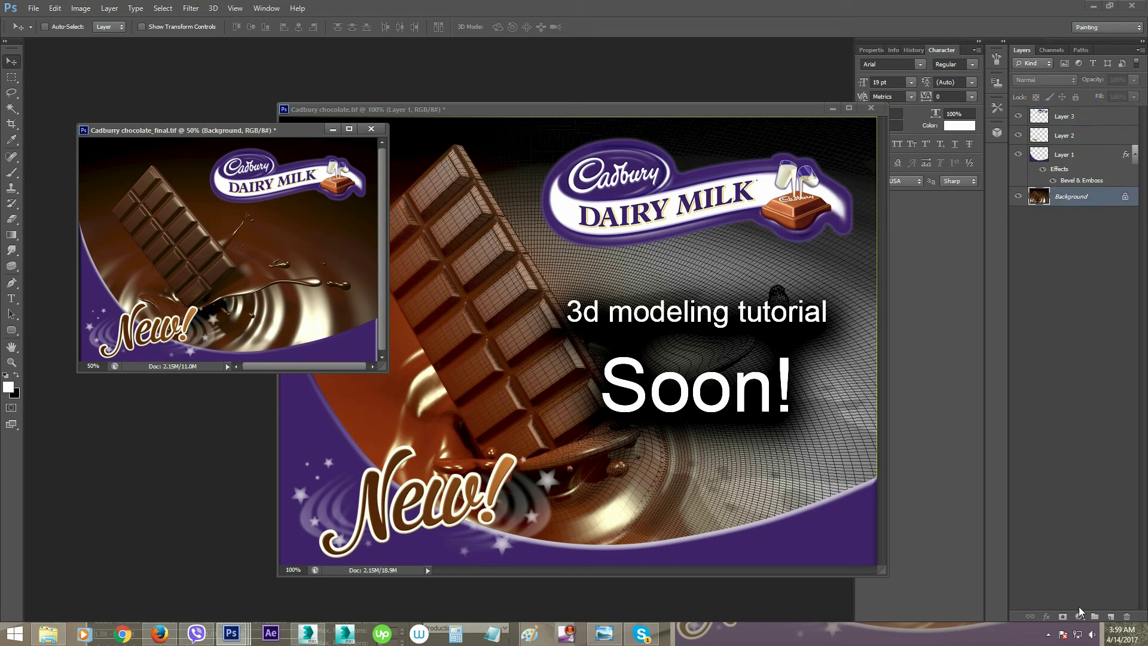
pyautogui.click(1079, 616)
pyautogui.click(1058, 410)
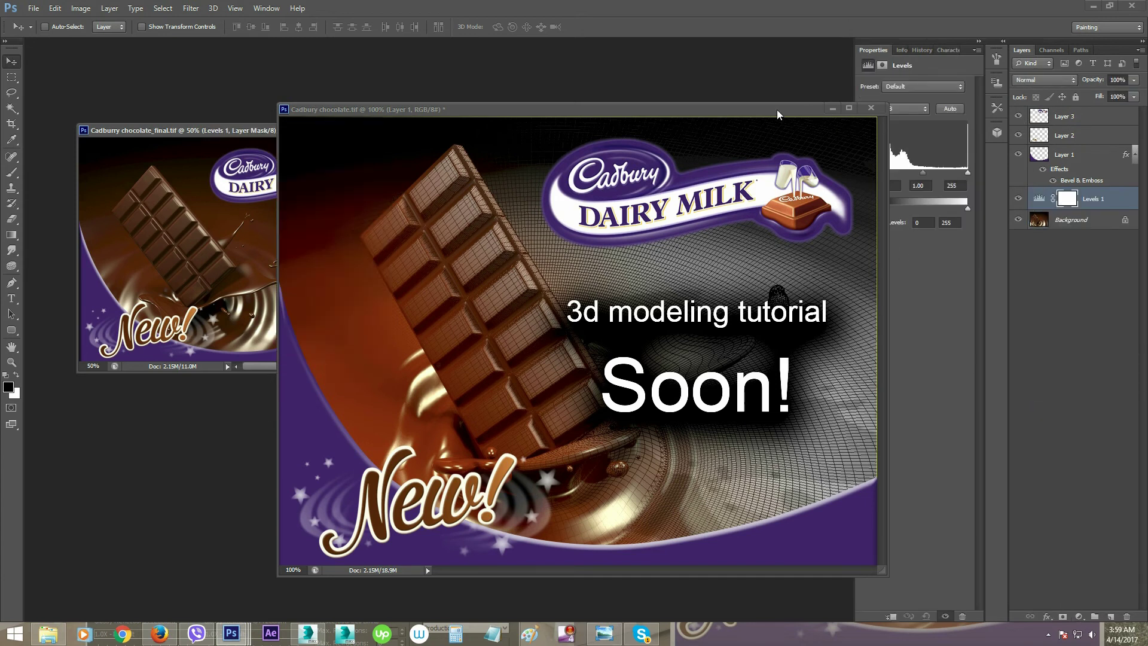
# Close Cadbury chocolate.tif without saving its changes
pyautogui.moveTo(812, 110); pyautogui.dragTo(692, 113)
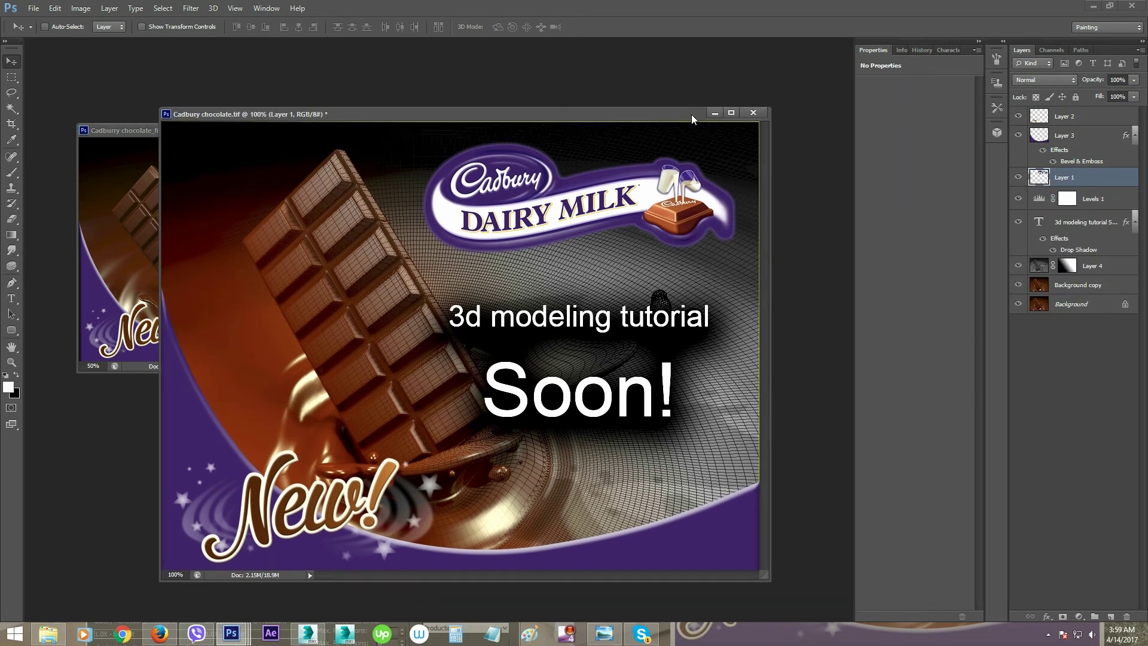
pyautogui.click(754, 113)
pyautogui.click(578, 239)
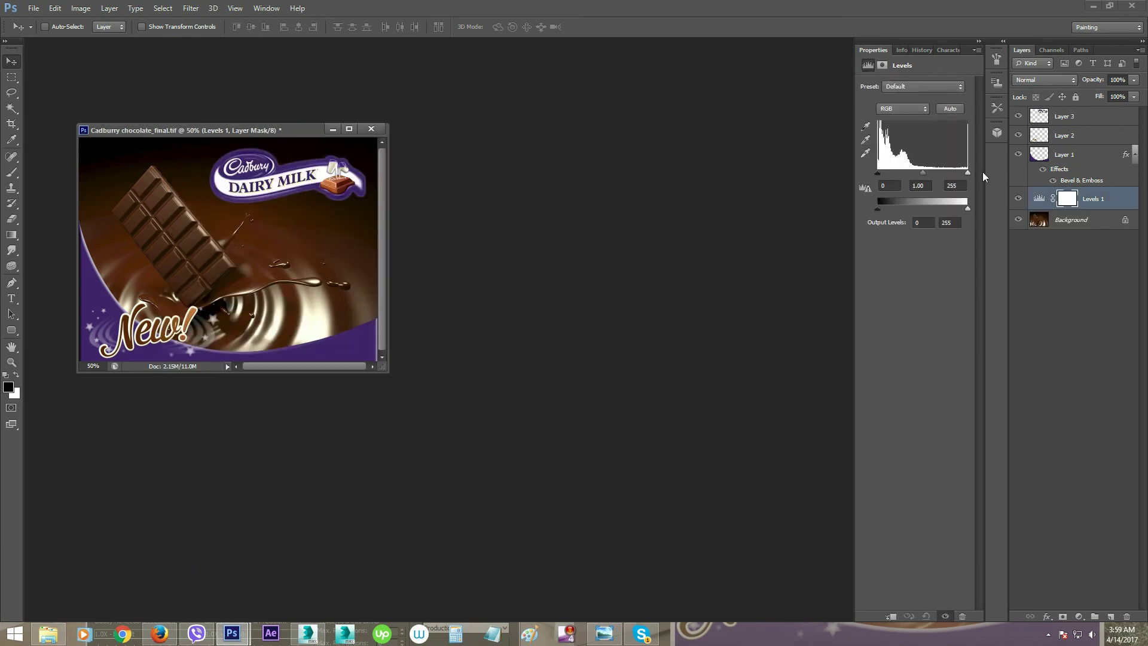
# Brighten the render by pulling the Levels white point in, and show the History panel
pyautogui.moveTo(967, 173); pyautogui.dragTo(938, 171)
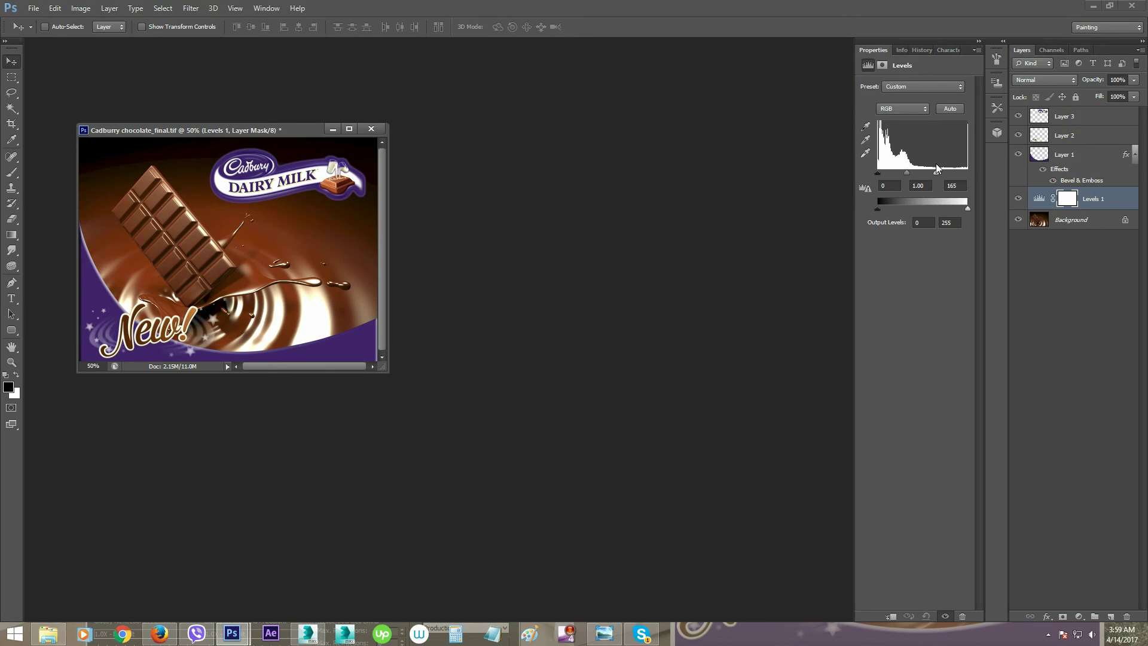
pyautogui.moveTo(262, 132); pyautogui.dragTo(289, 128)
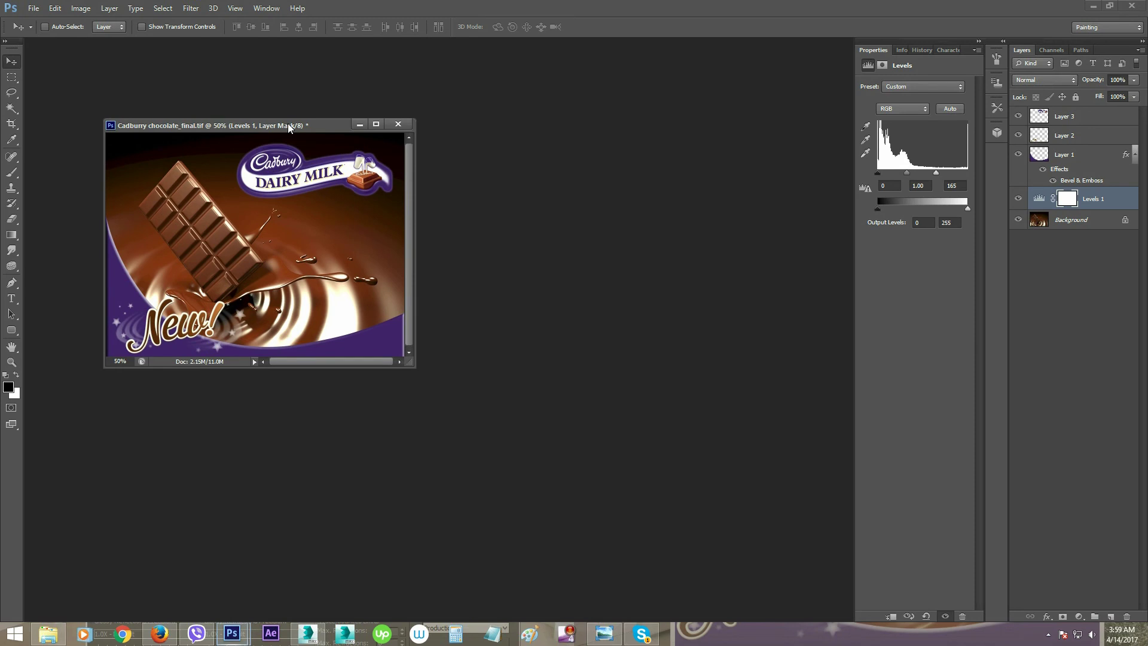
pyautogui.click(924, 50)
# Revert Cadburry chocolate_final to its opened state and fit it on screen
pyautogui.click(915, 67)
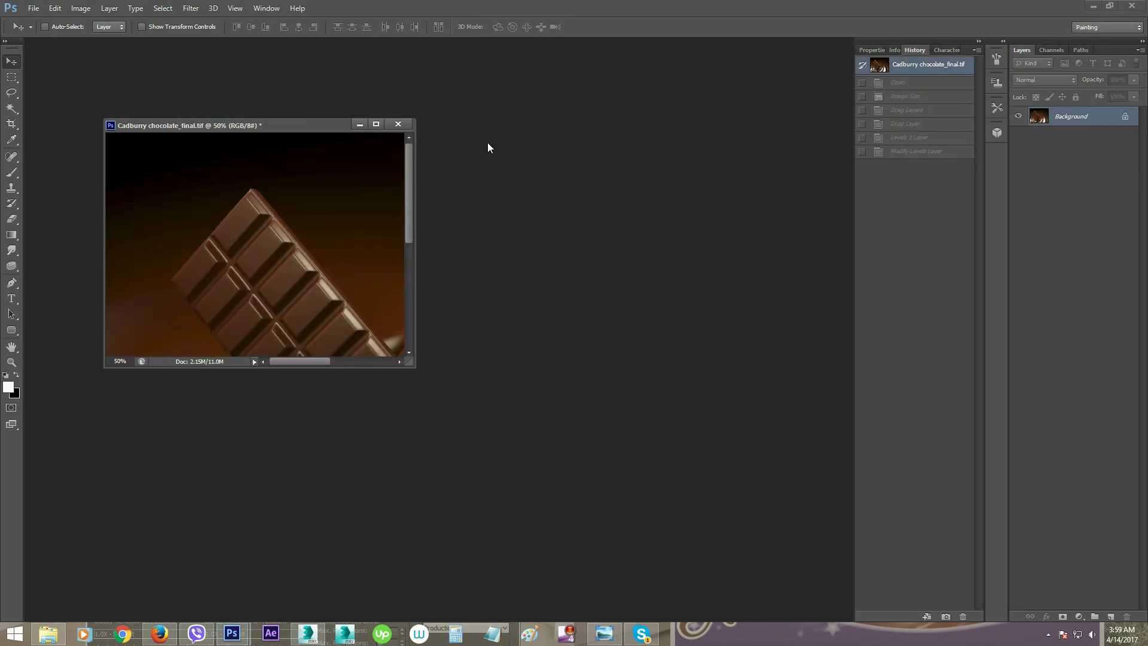
pyautogui.moveTo(322, 127); pyautogui.dragTo(297, 109)
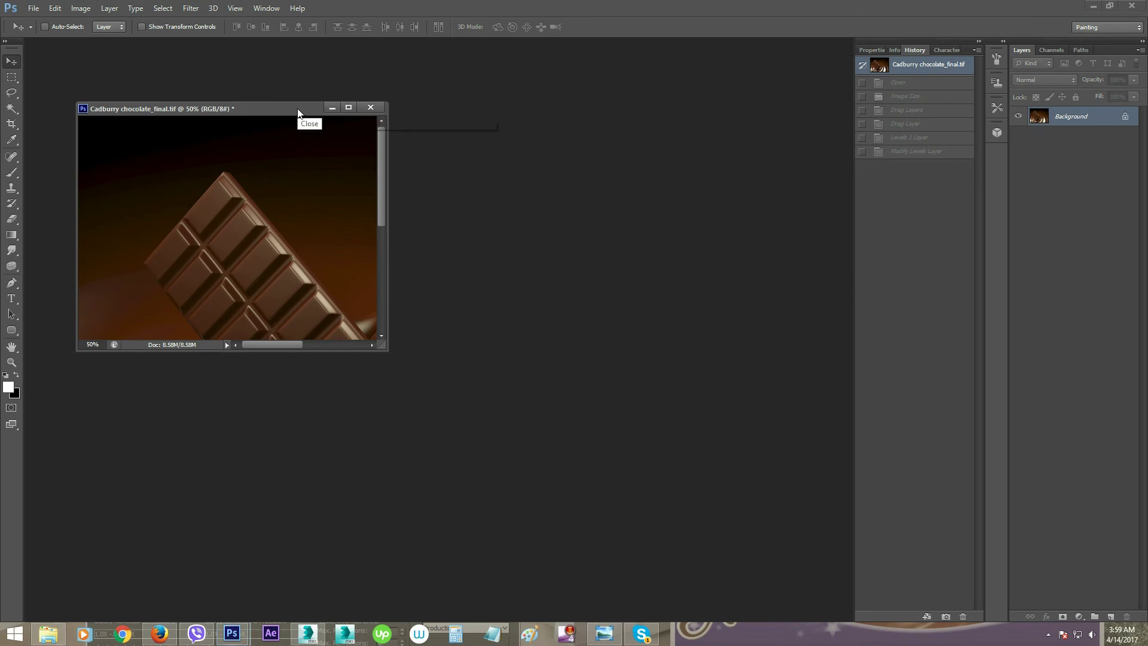
pyautogui.hotkey('ctrl', '0')
# Open Cadbury chocolate.tif and resize it to 2000 px wide
pyautogui.hotkey('ctrl', 'o')
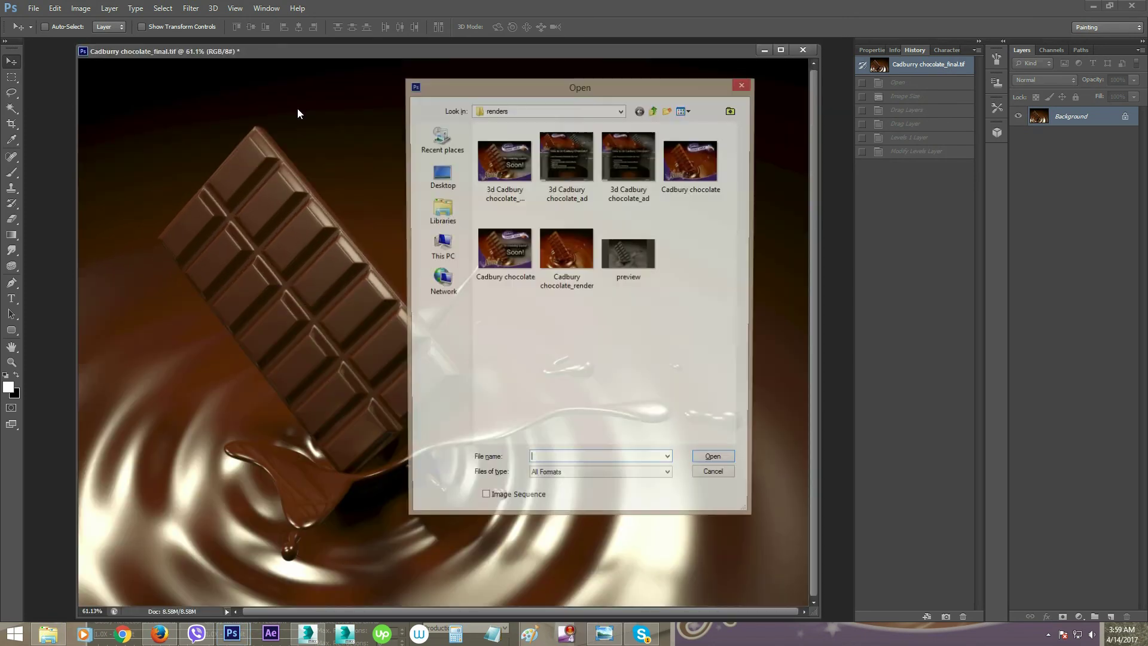
pyautogui.click(514, 252)
pyautogui.doubleClick(515, 251)
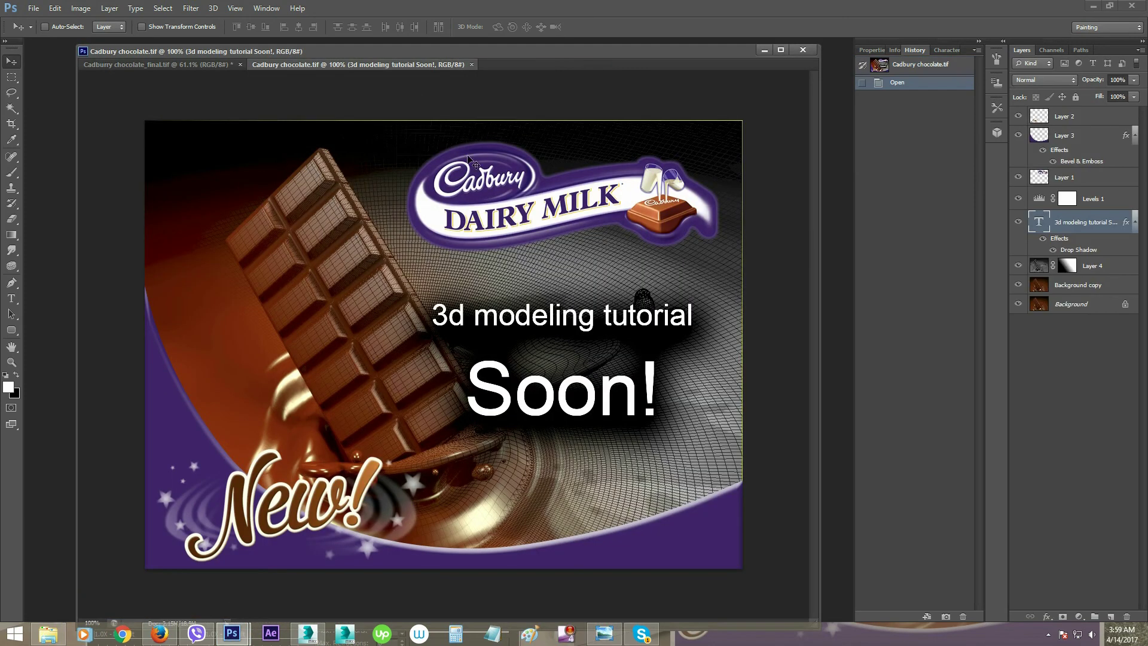
pyautogui.moveTo(375, 65); pyautogui.dragTo(619, 189)
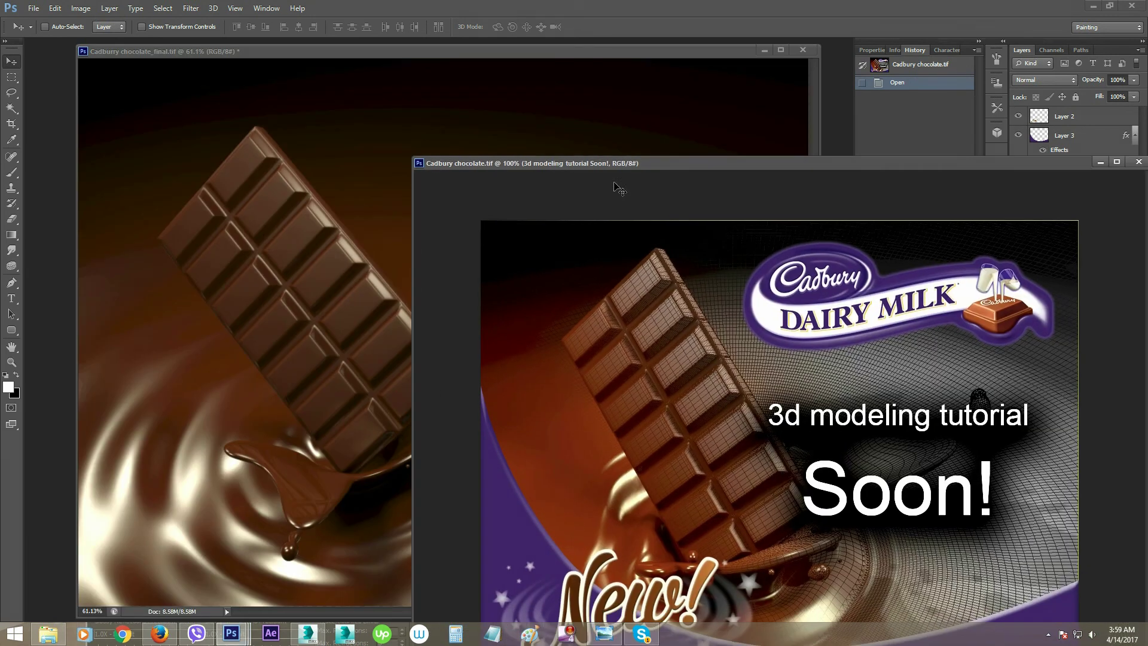
pyautogui.rightClick(654, 168)
pyautogui.click(667, 188)
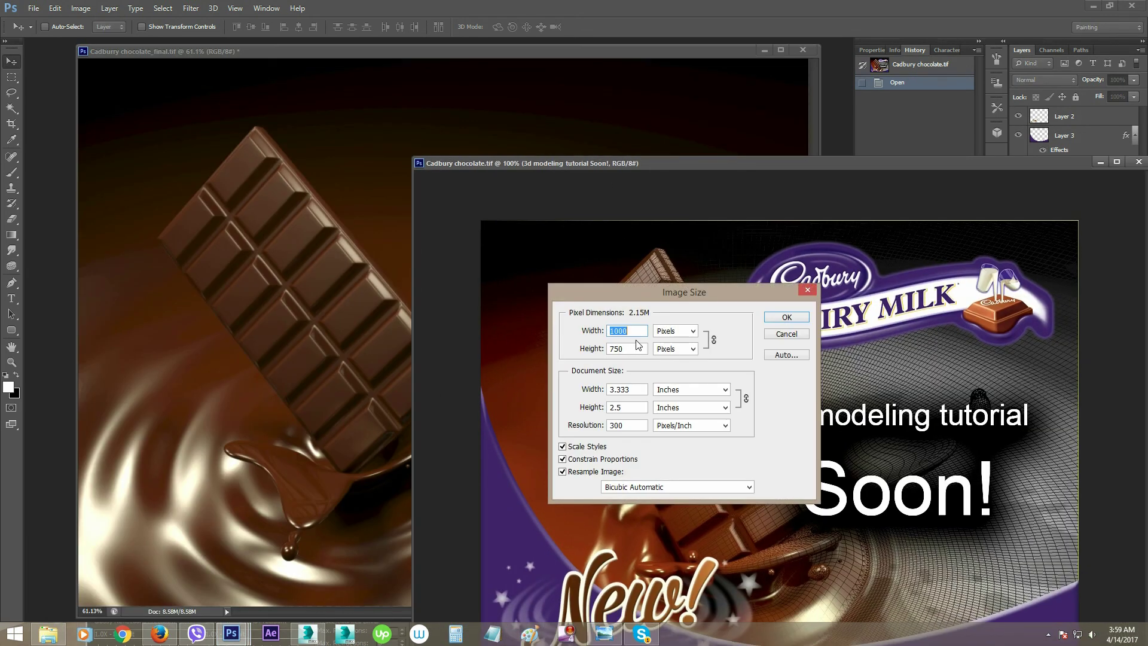
pyautogui.write('2000')
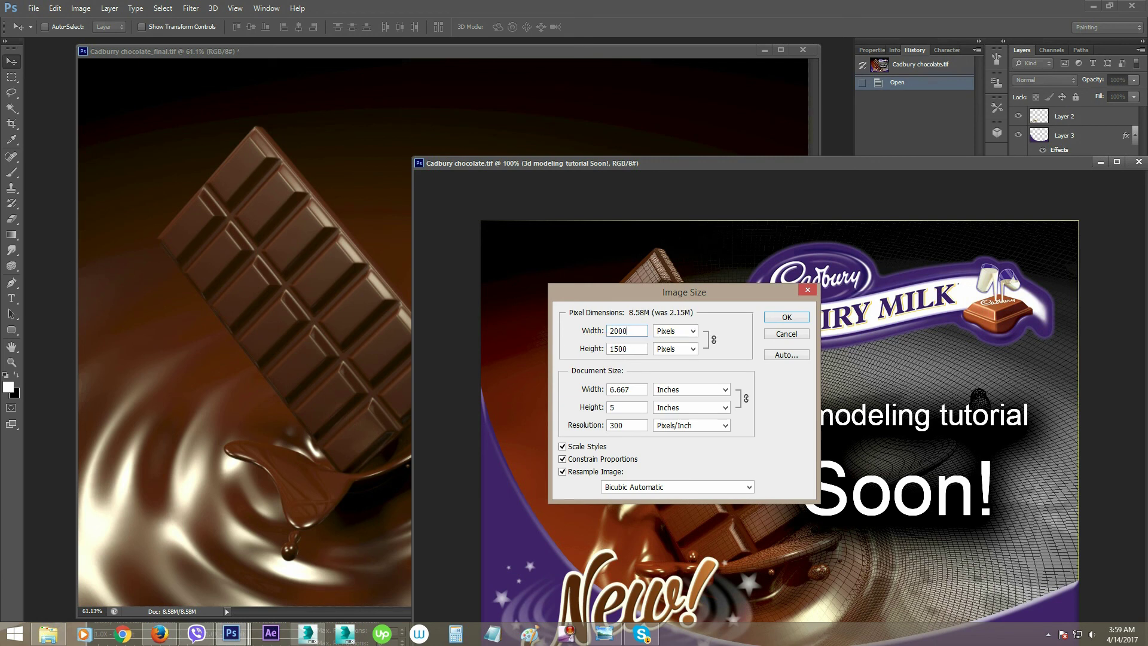
pyautogui.press('Return')
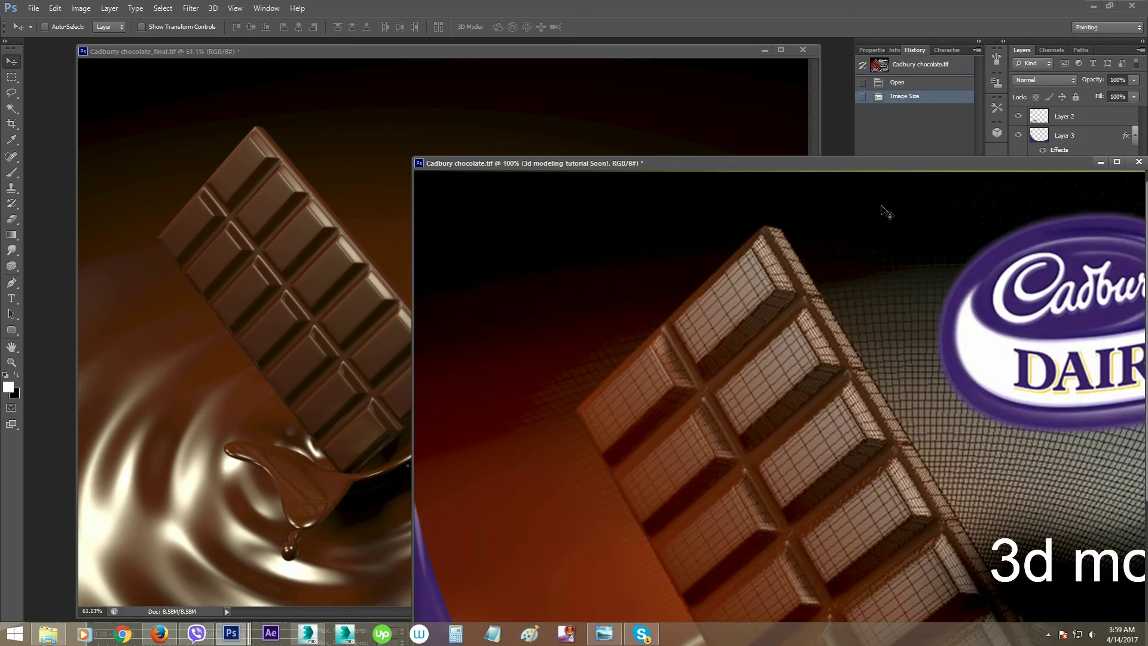
# Copy Layers 1–3 into the final image, close the source unsaved, and dock the final document
pyautogui.moveTo(920, 172); pyautogui.dragTo(544, 168)
pyautogui.click(1074, 139)
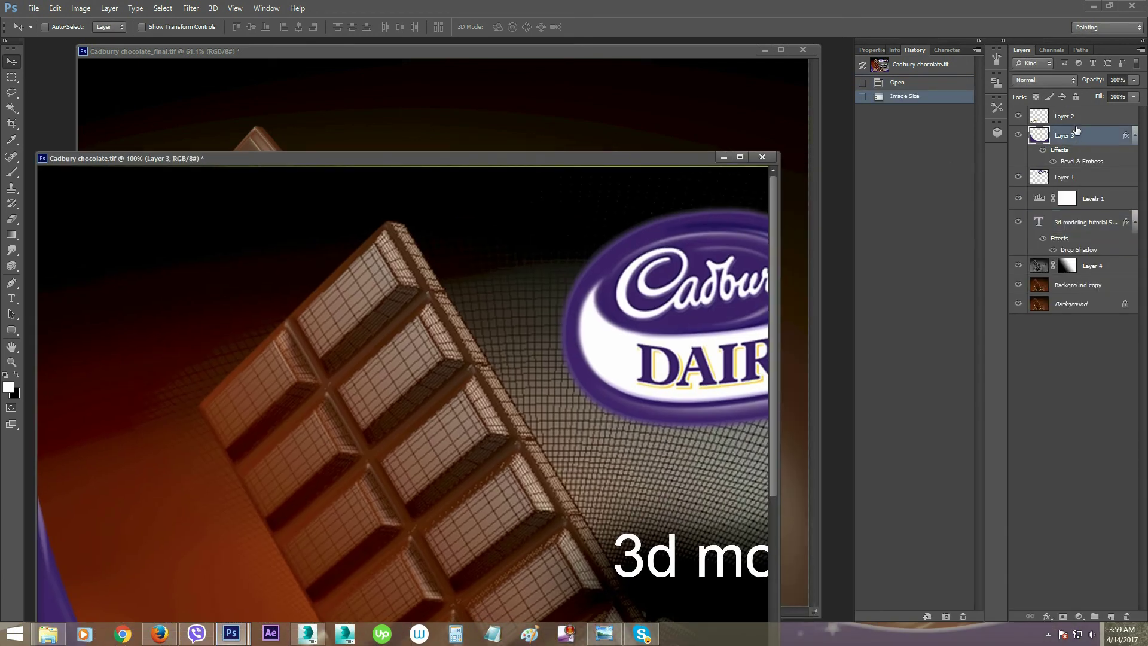
pyautogui.keyDown('ctrl'); pyautogui.click(1081, 116); pyautogui.keyUp('ctrl')
pyautogui.keyDown('ctrl'); pyautogui.click(1065, 179); pyautogui.keyUp('ctrl')
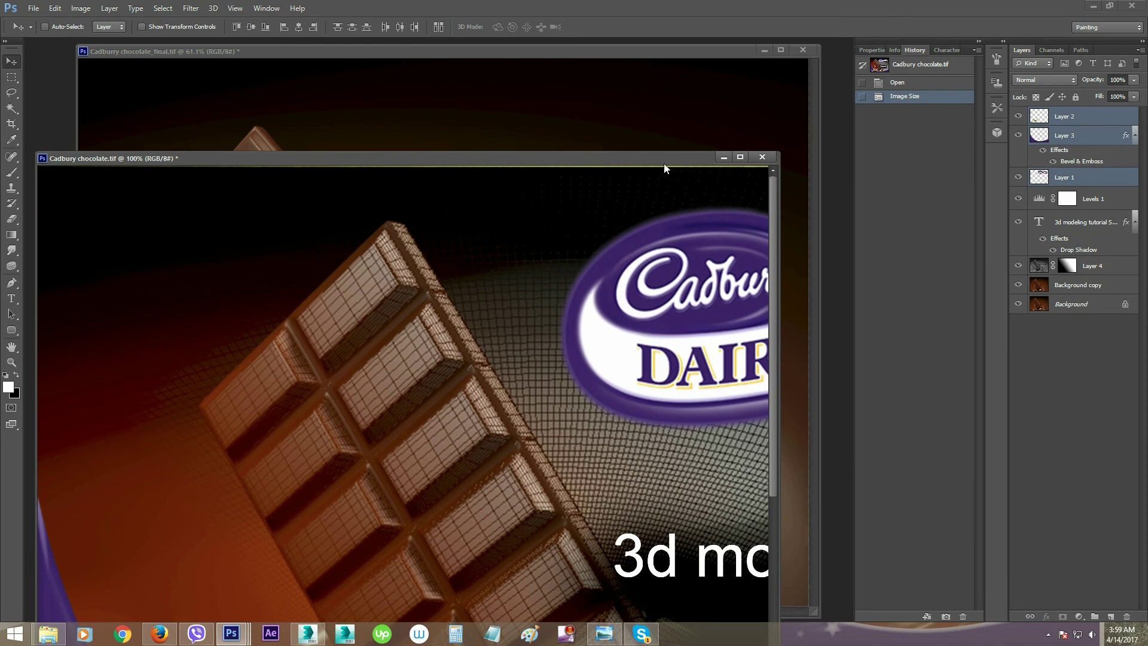
pyautogui.moveTo(667, 163); pyautogui.dragTo(518, 219)
pyautogui.moveTo(1102, 127); pyautogui.dragTo(611, 184)
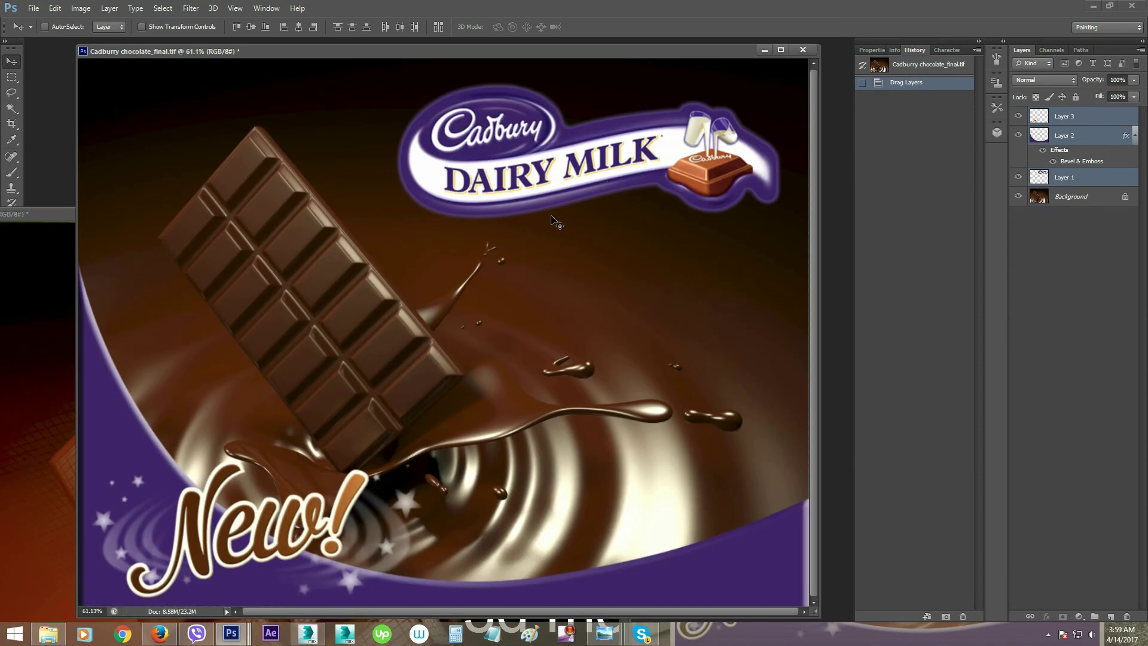
pyautogui.click(44, 364)
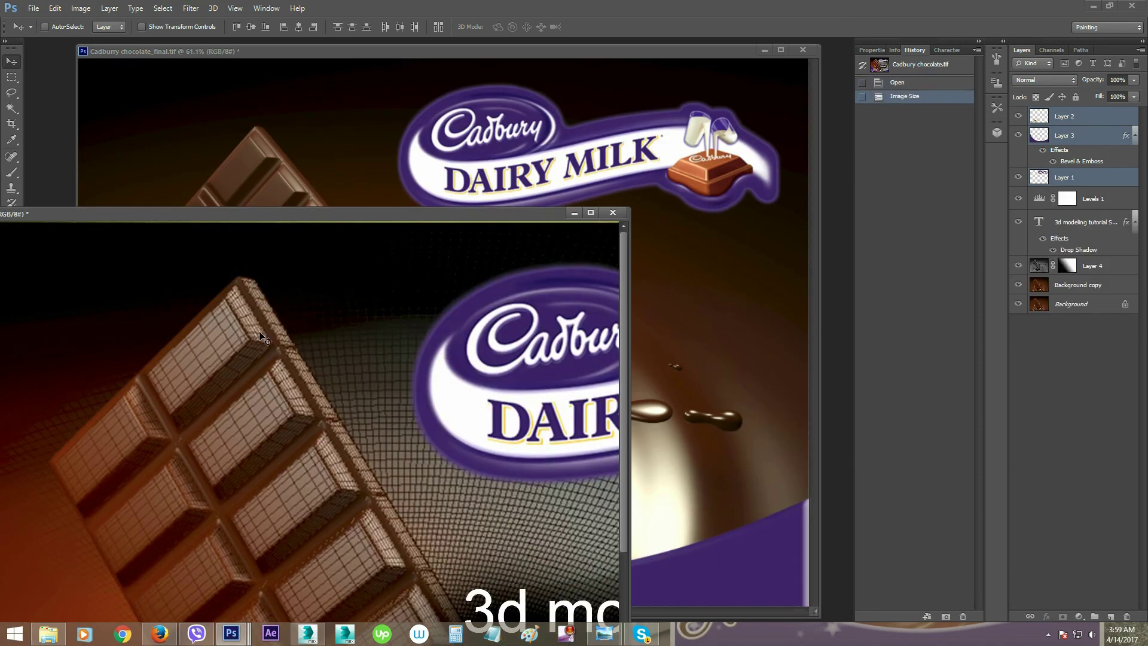
pyautogui.click(613, 213)
pyautogui.click(580, 238)
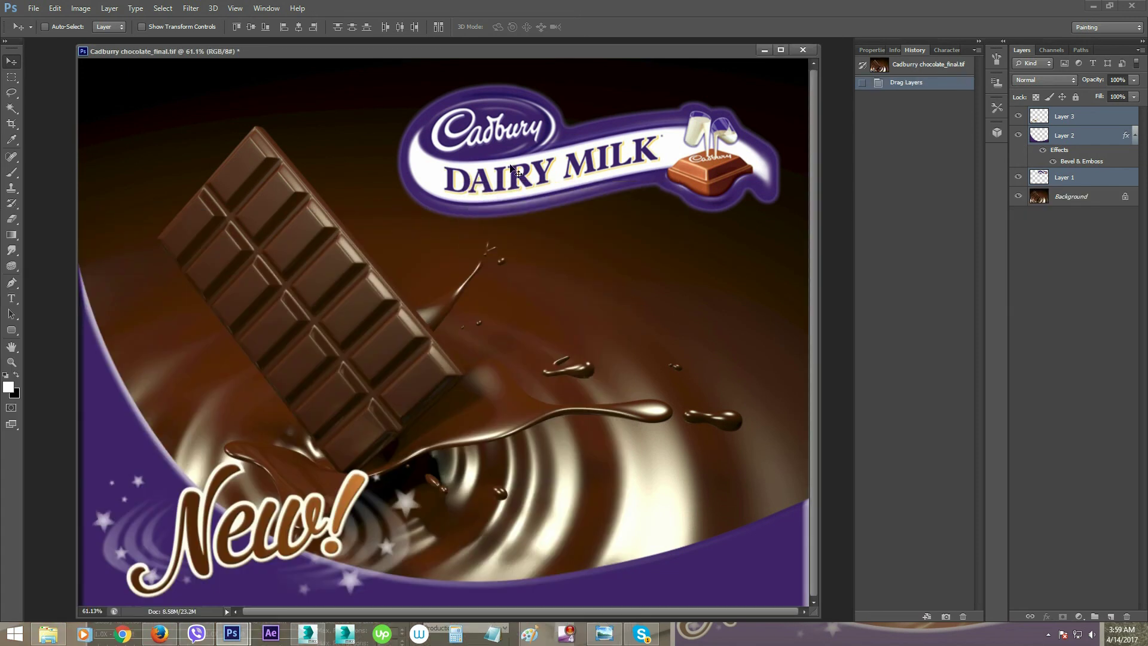
pyautogui.moveTo(508, 51)
pyautogui.mouseDown()
pyautogui.moveTo(527, 57)
pyautogui.moveTo(524, 41)
pyautogui.mouseUp()
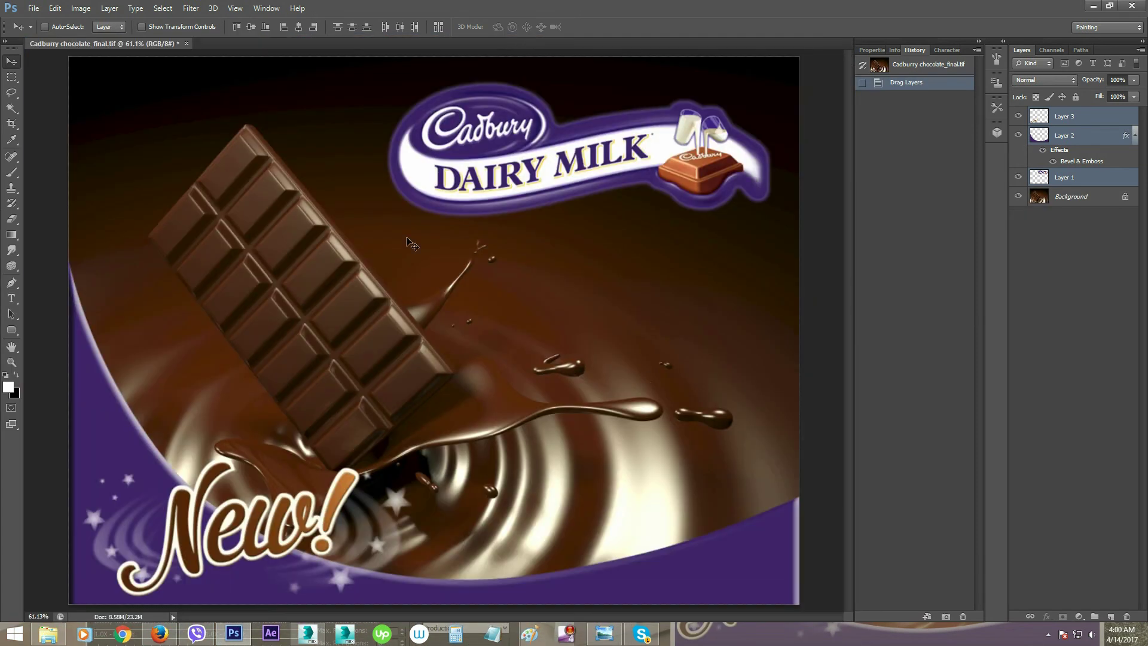
# Add a Levels adjustment above the Background layer and drag its white input to 159
pyautogui.click(1072, 197)
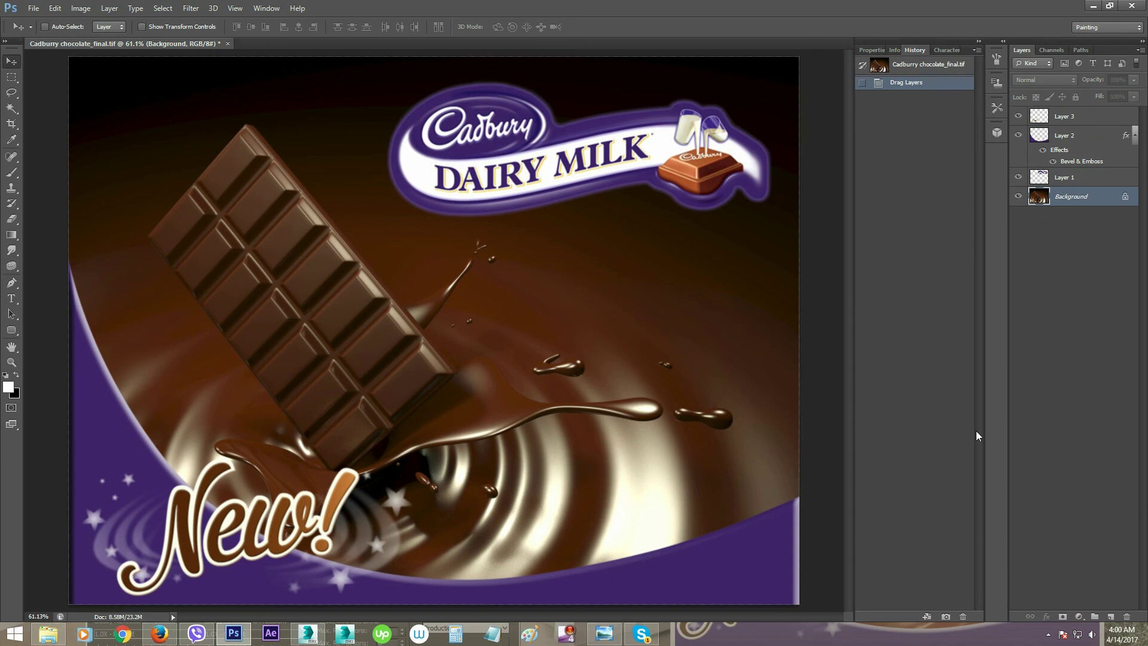
pyautogui.click(1079, 617)
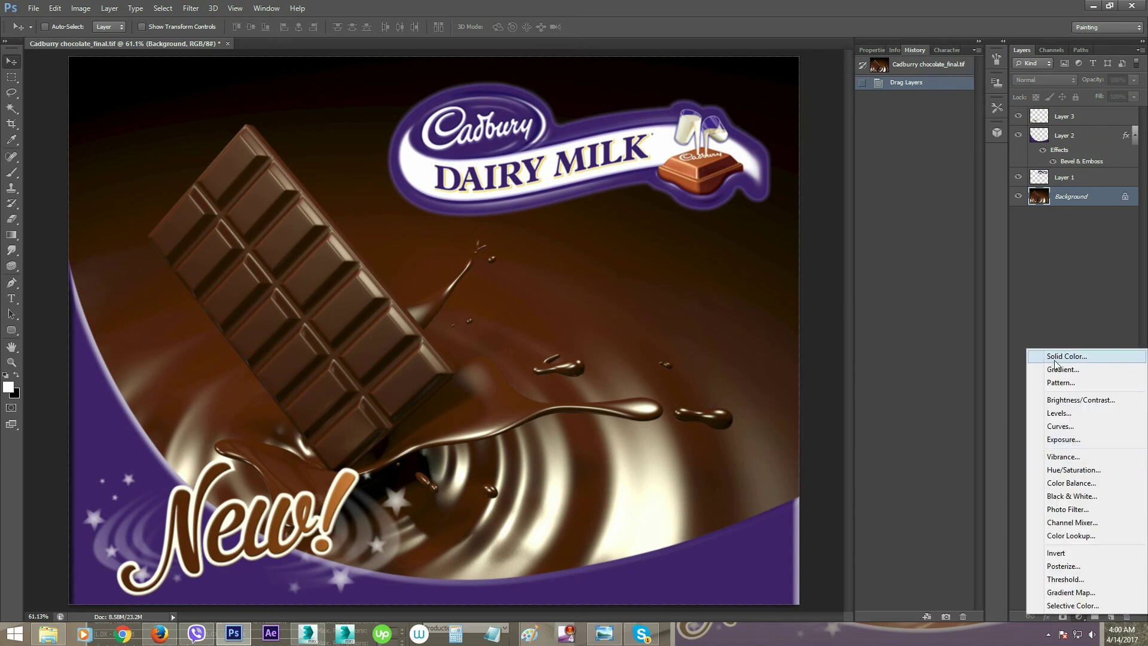
pyautogui.click(1079, 412)
pyautogui.moveTo(967, 173); pyautogui.dragTo(934, 173)
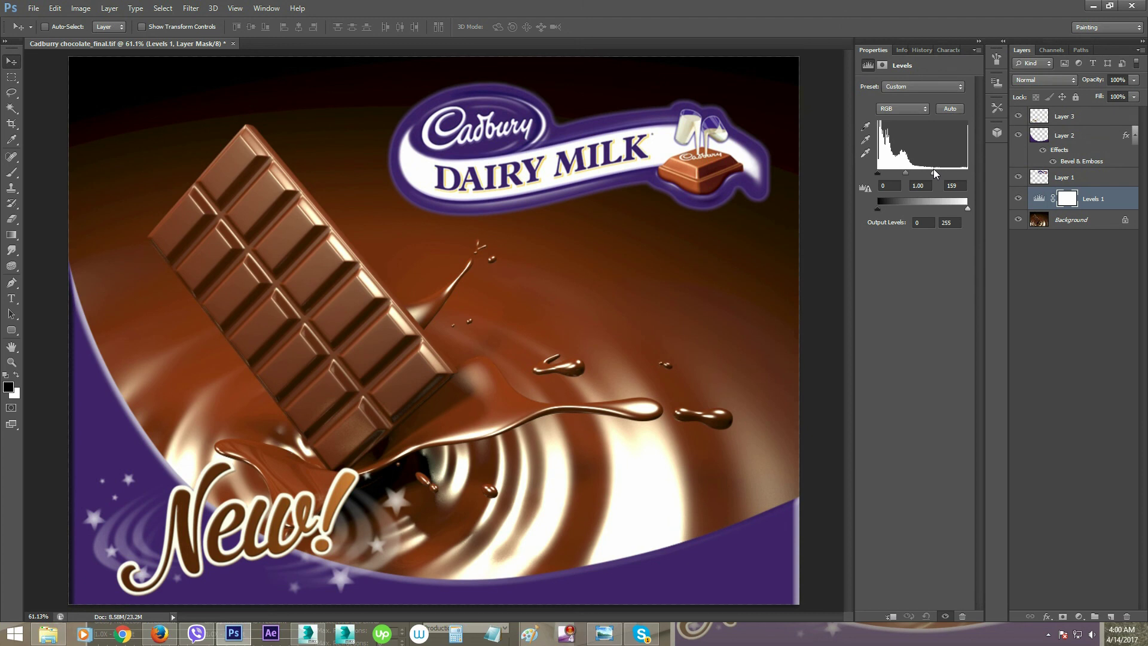